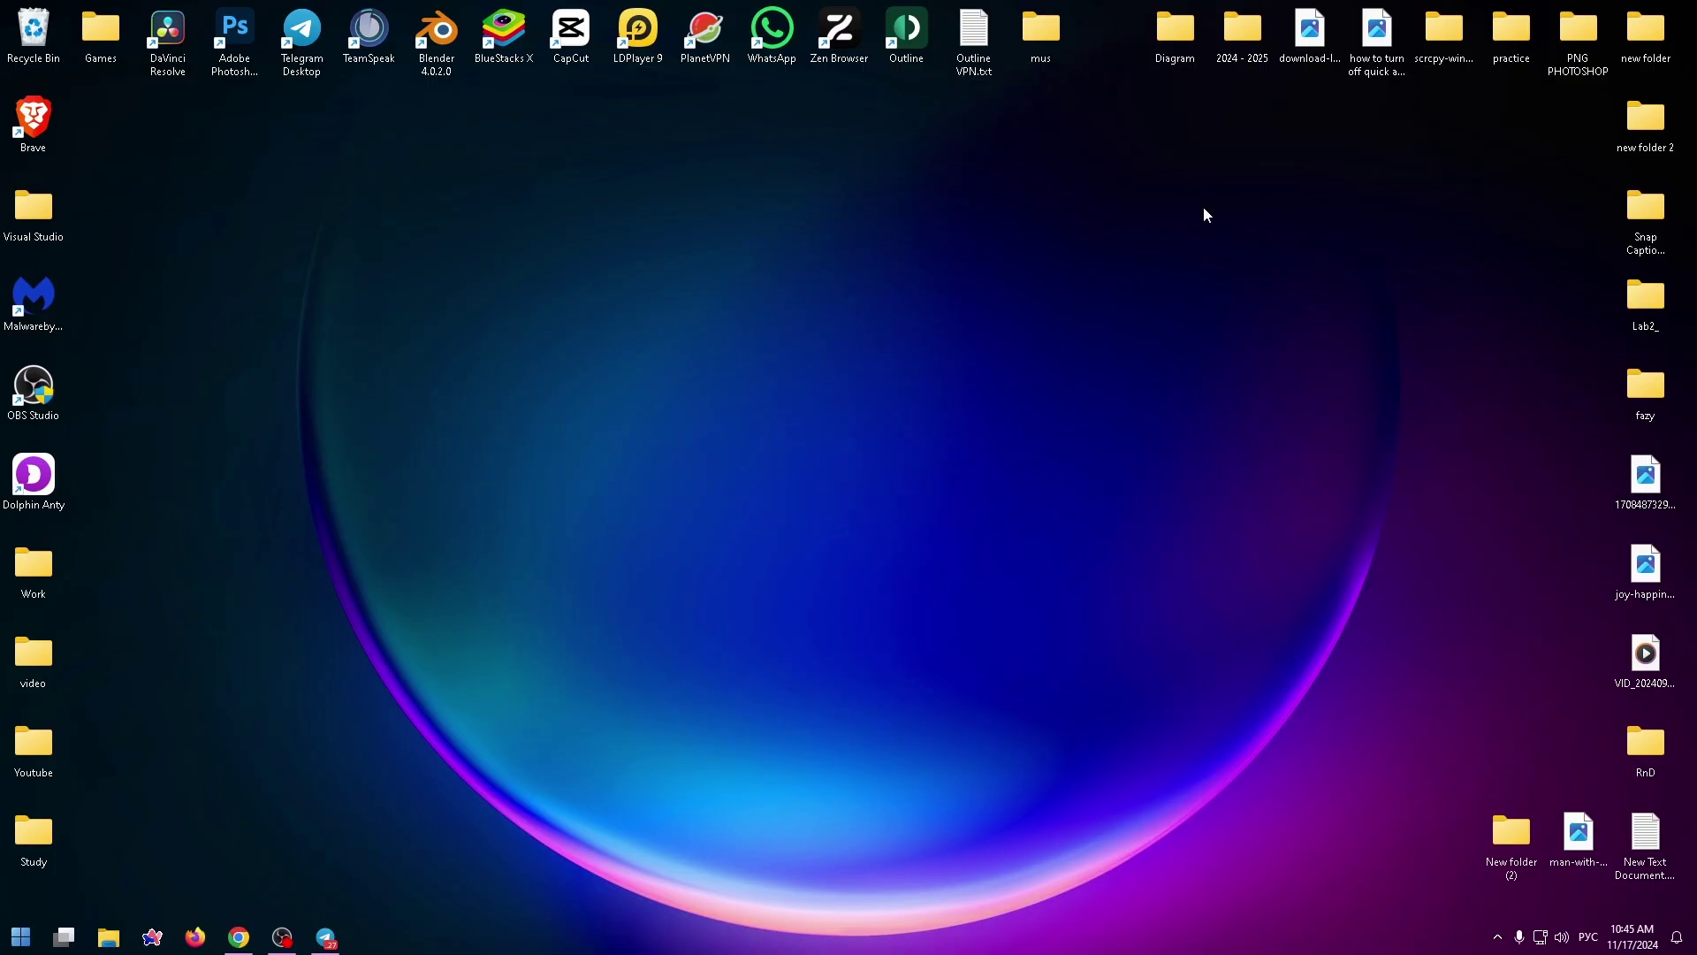
- Select and deselect desktop icons, including the LDPlayer 9 shortcut
left_click_drag(1193, 197, 358, 723)
left_click_drag(578, 557, 1042, 257)
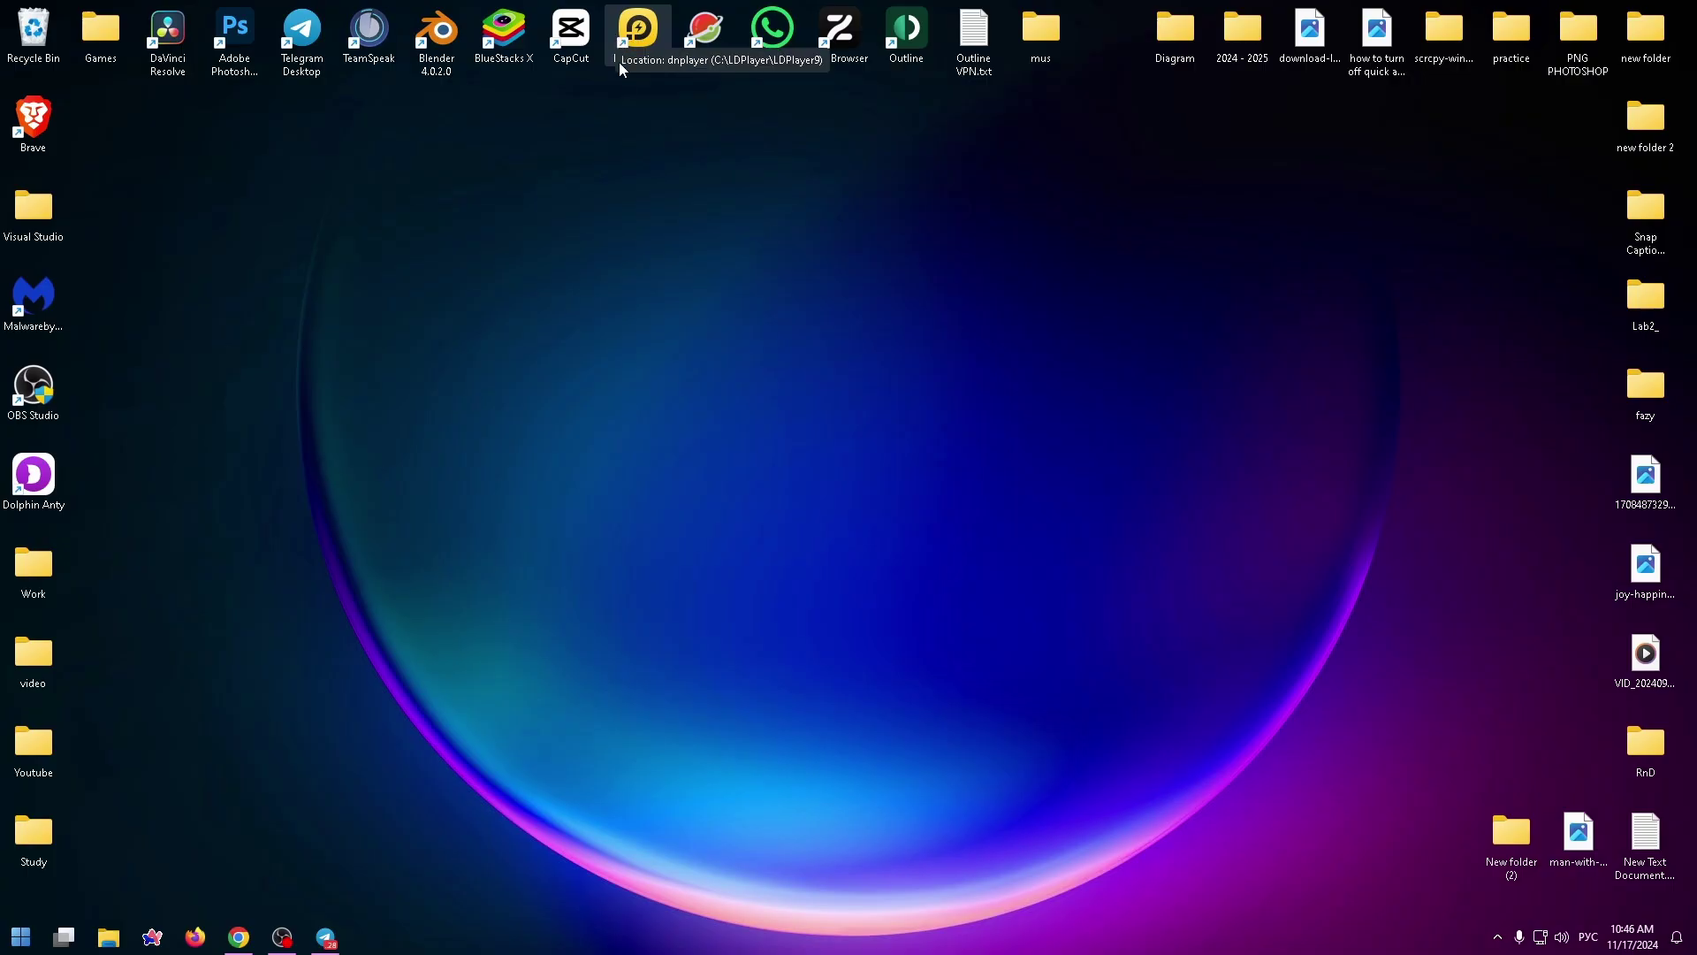
double_click(619, 63)
left_click(478, 102)
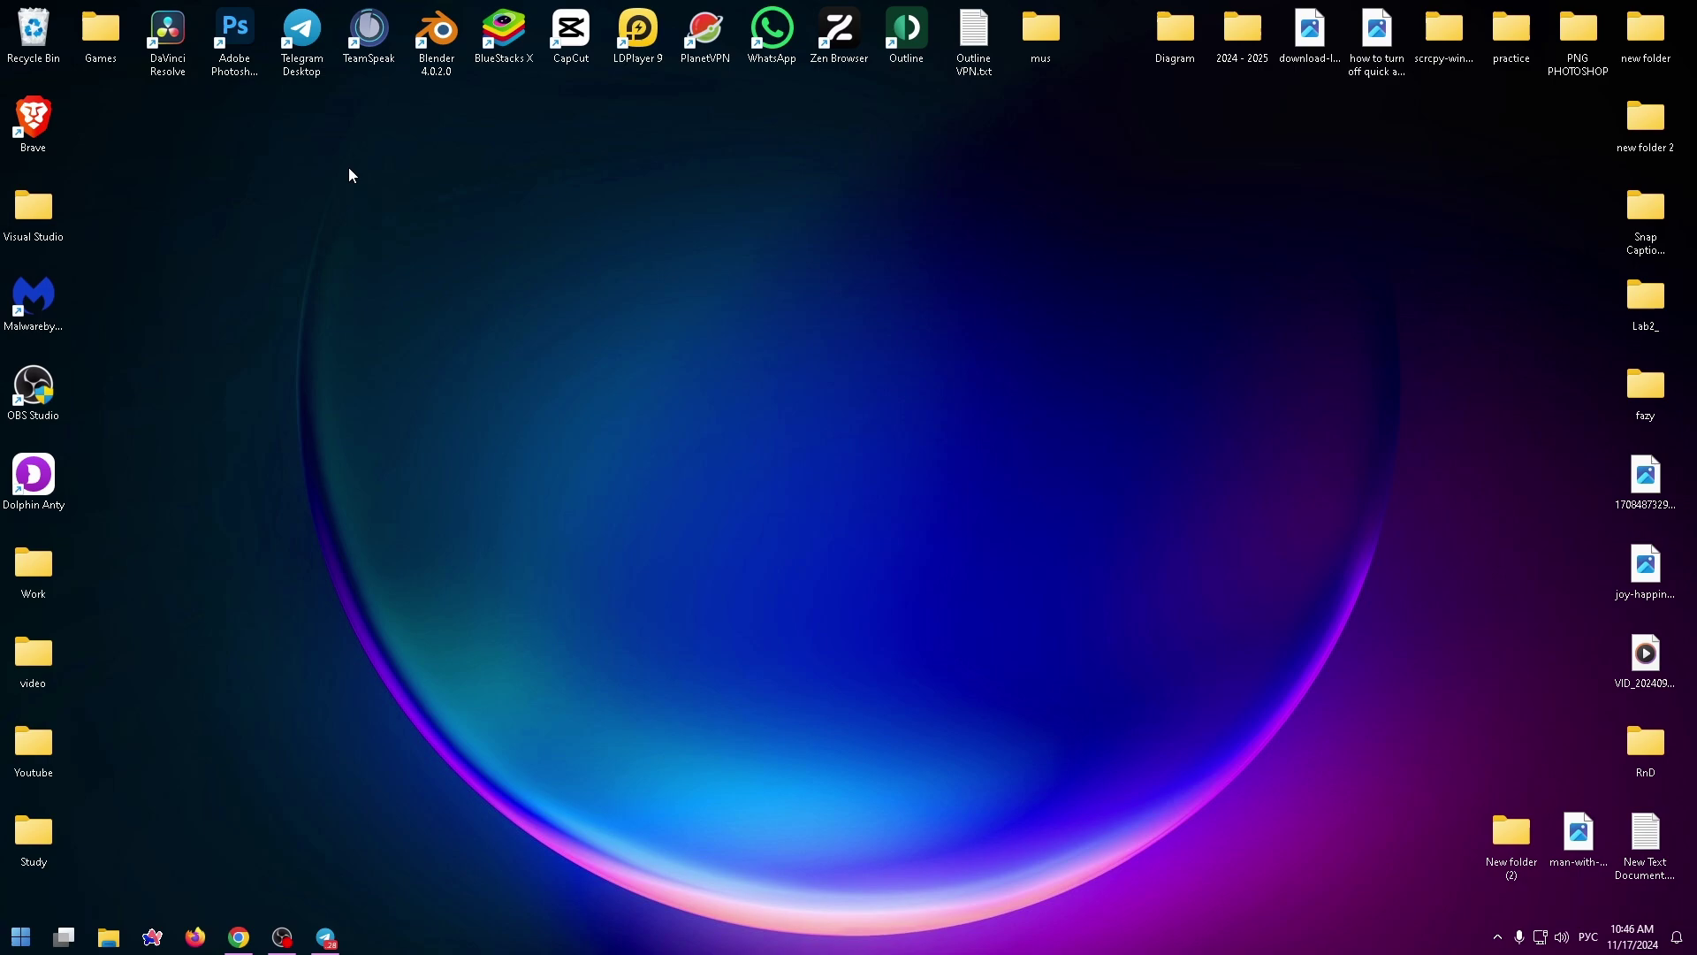
left_click_drag(327, 186, 1310, 822)
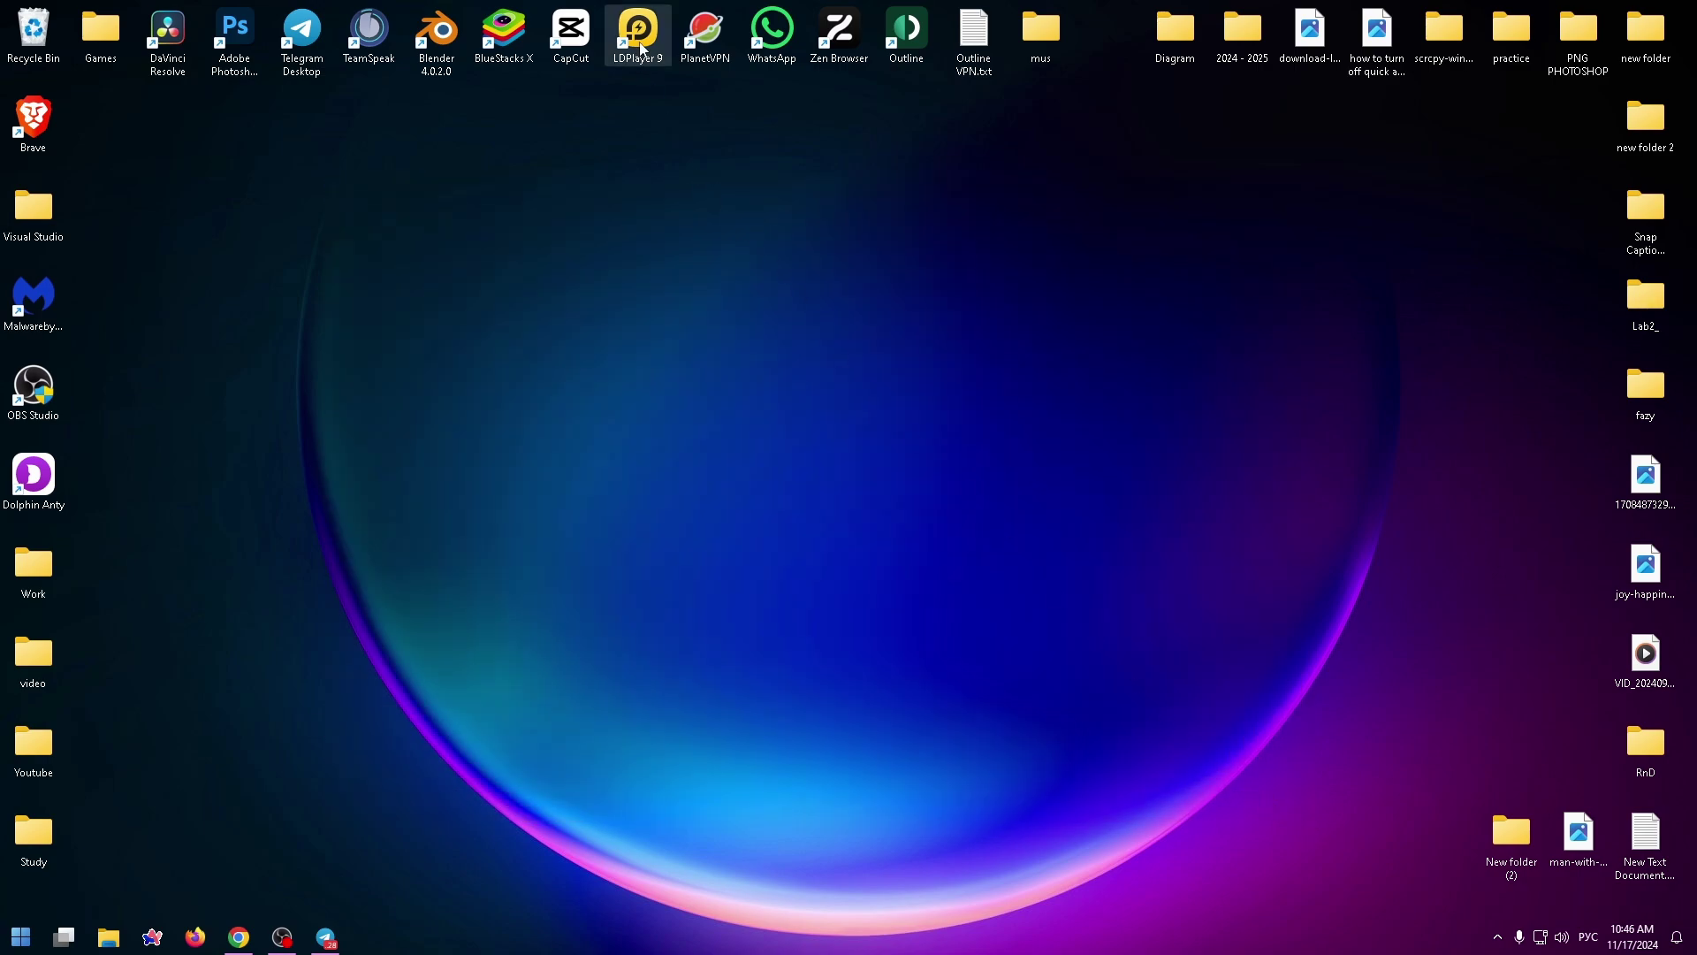
- Download the LDPlayer 9 installer from ru.ldplayer.net in Firefox, then minimize the browser
left_click(194, 937)
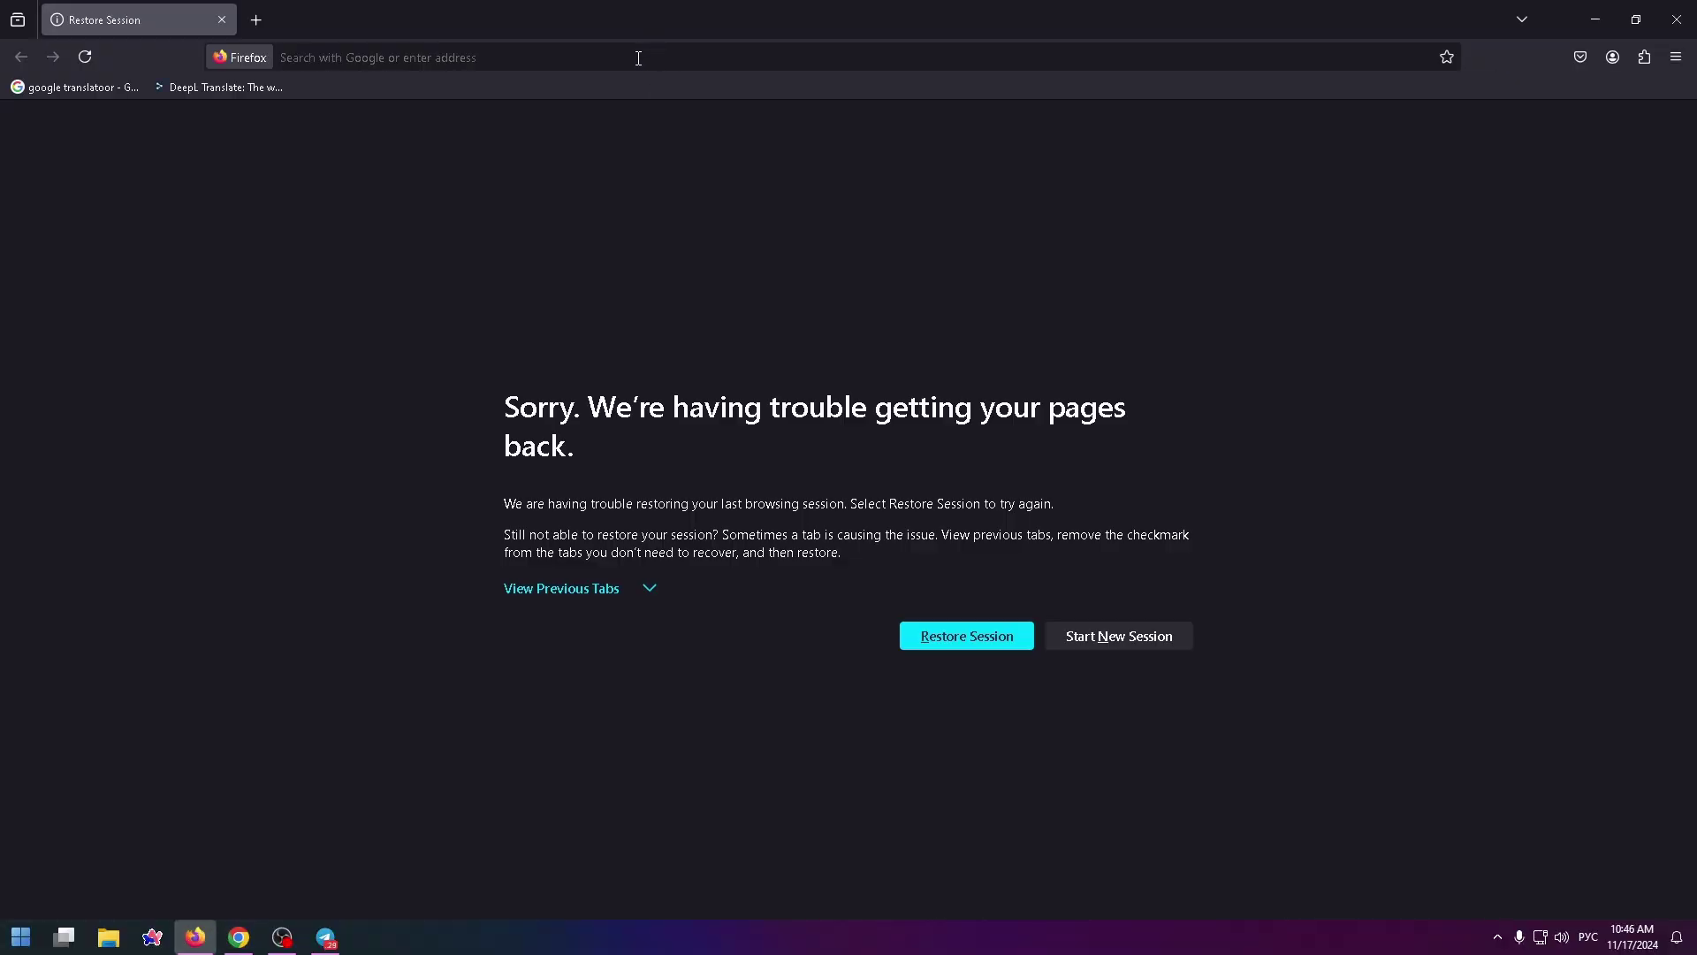
left_click(639, 57)
left_click(769, 300)
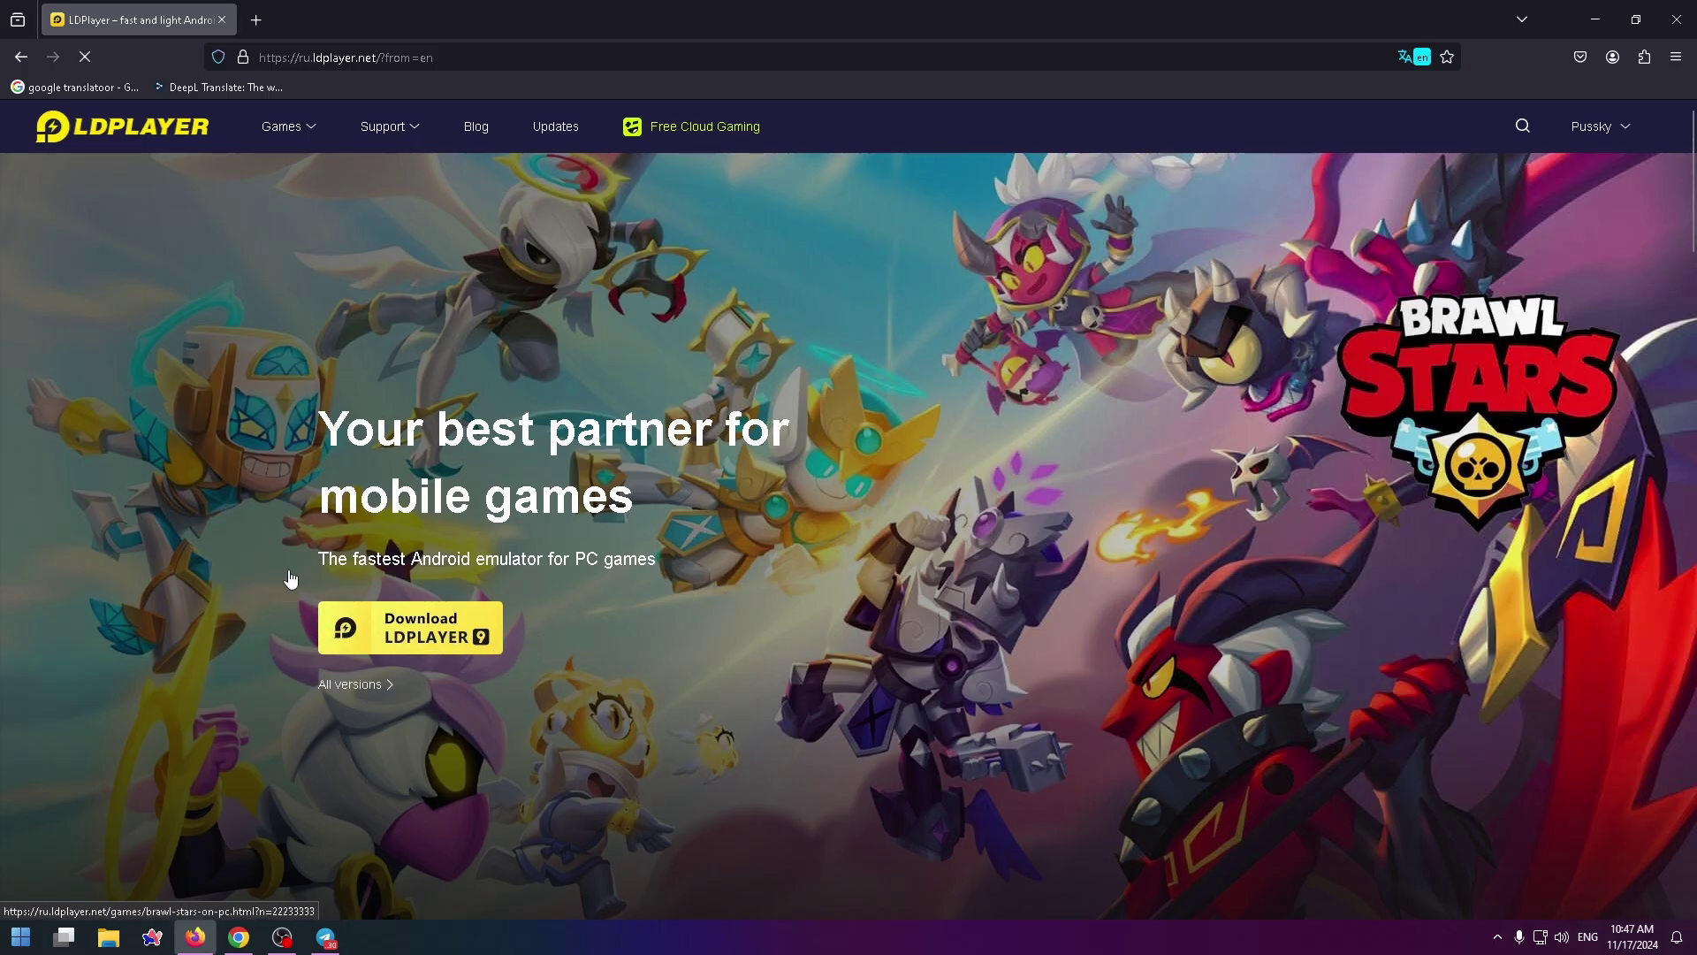
left_click(386, 634)
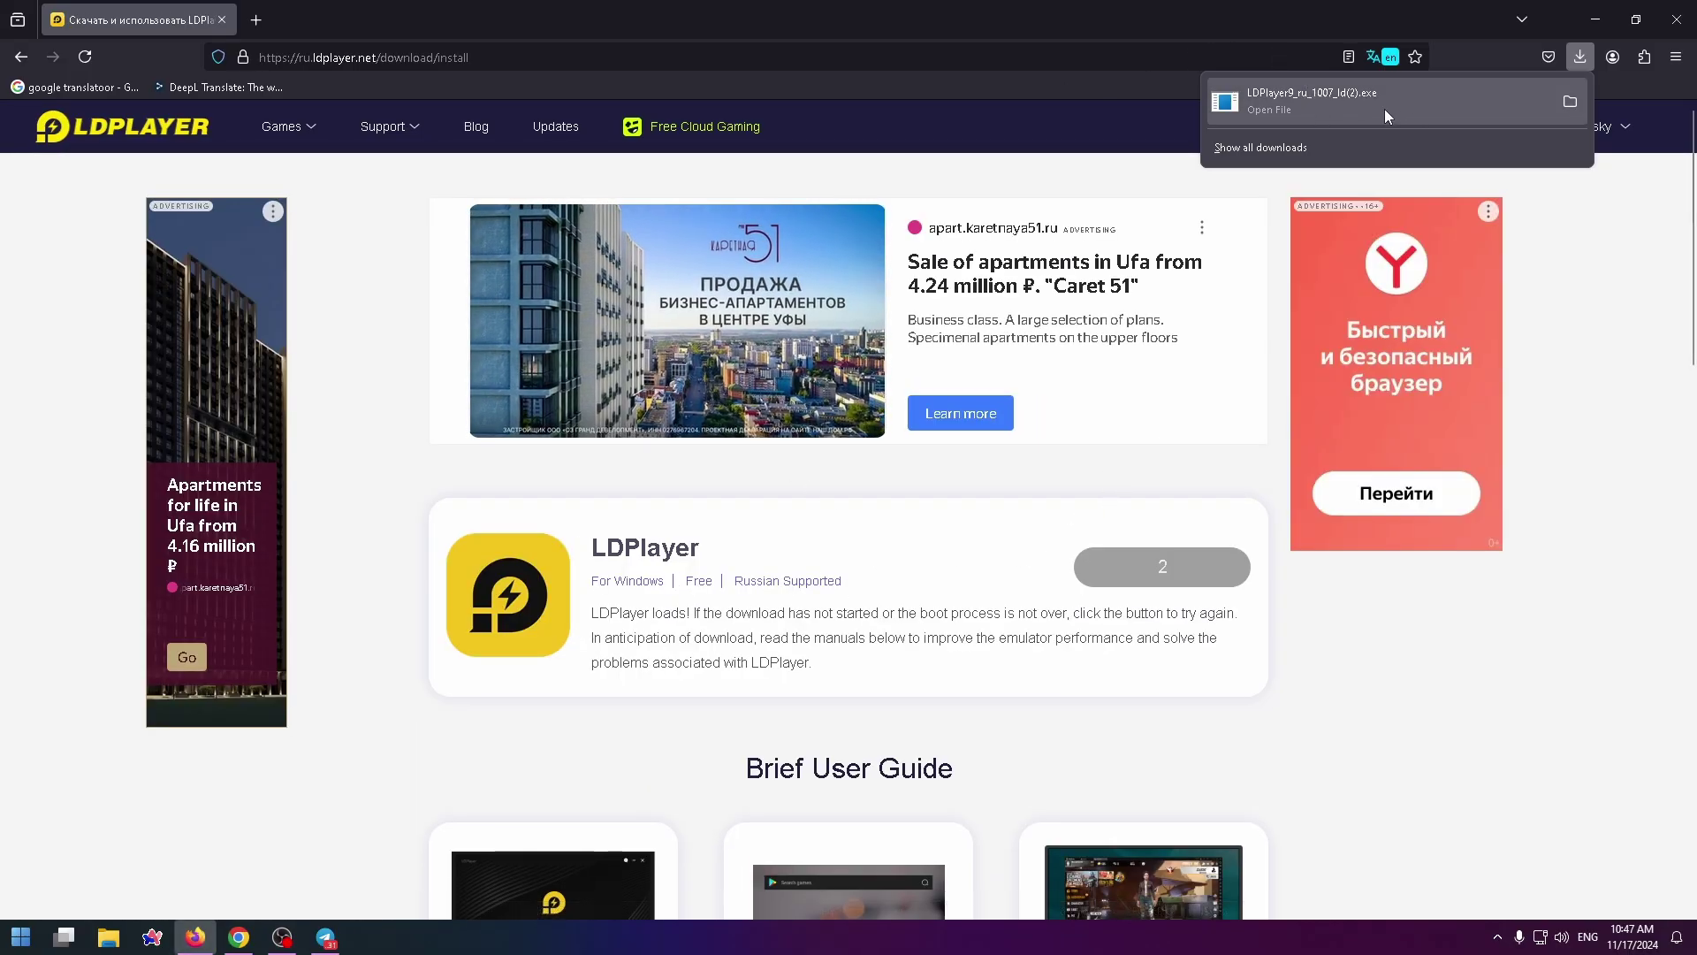
scroll(1087, 465, "down", 3)
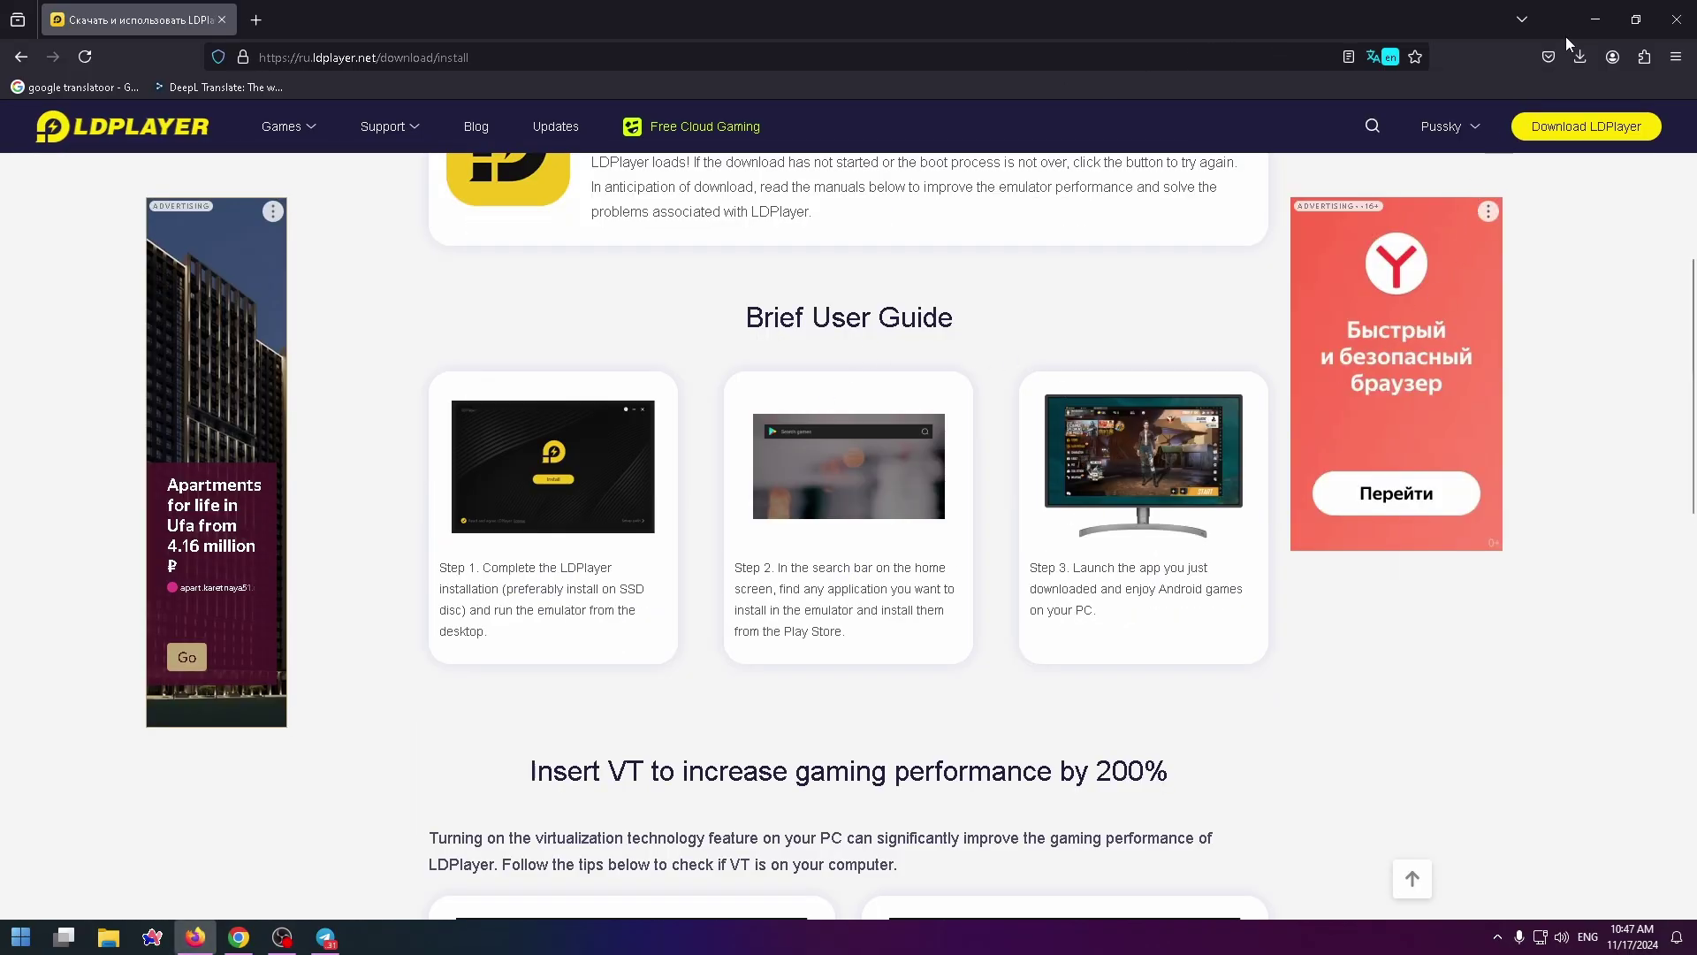
left_click(1593, 19)
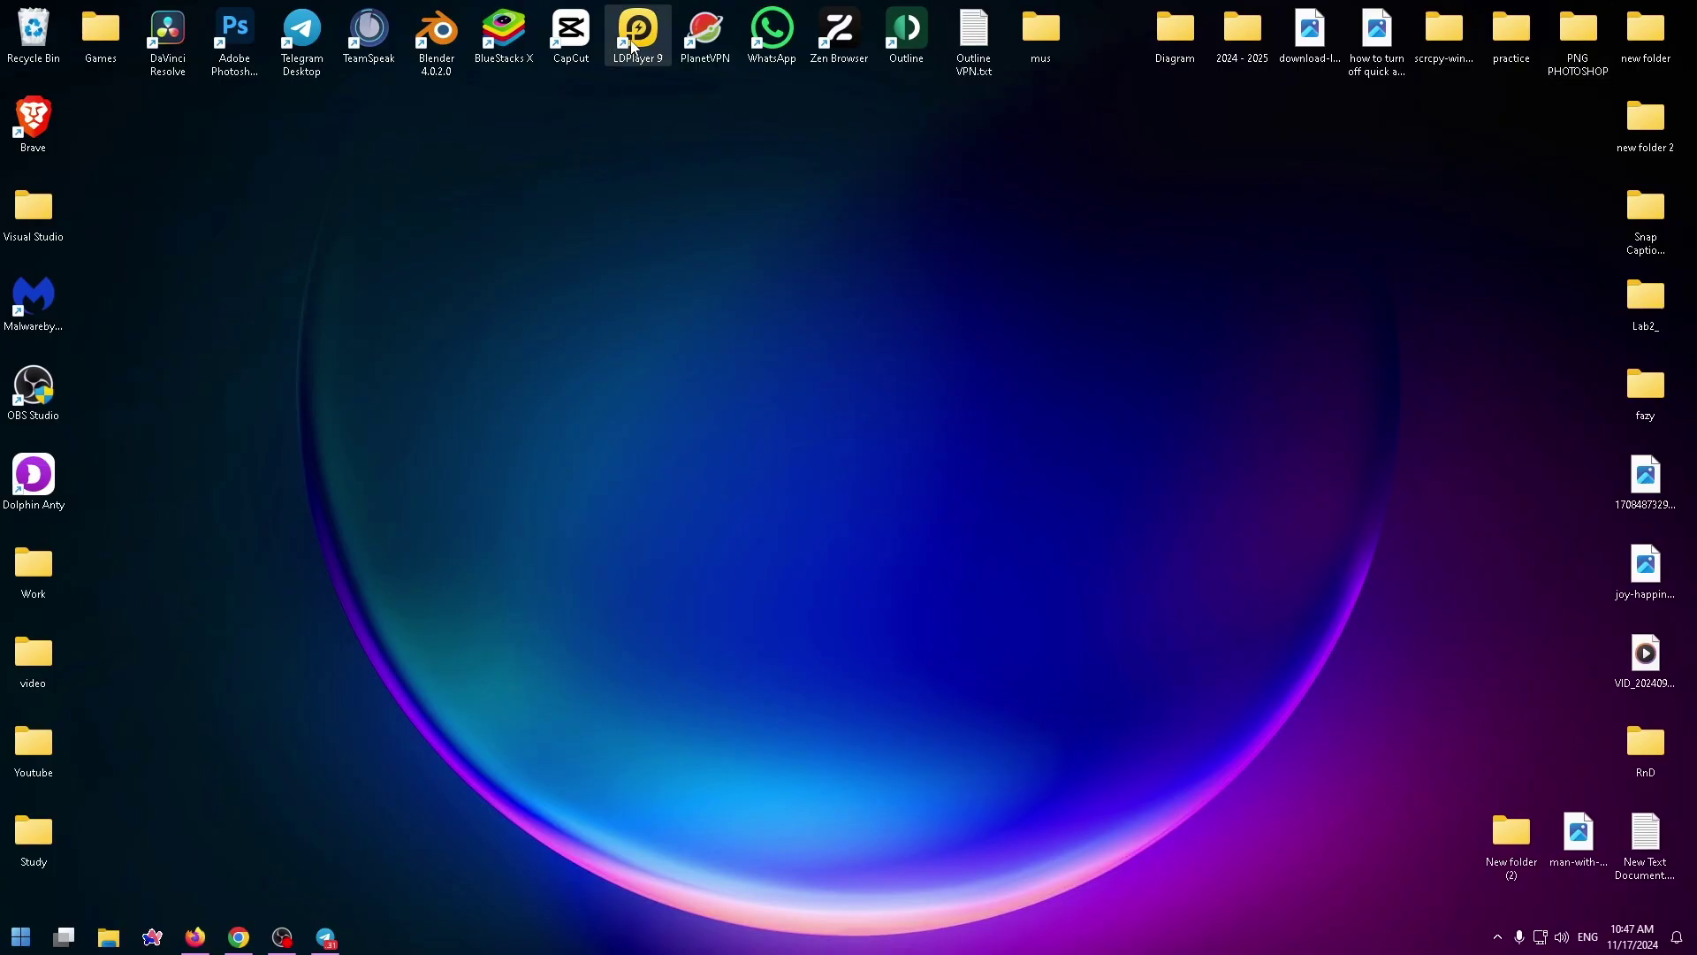
- Move the LDPlayer 9 shortcut beside Brave, launch it, and open Play Store from System Apps
left_click_drag(642, 40, 103, 134)
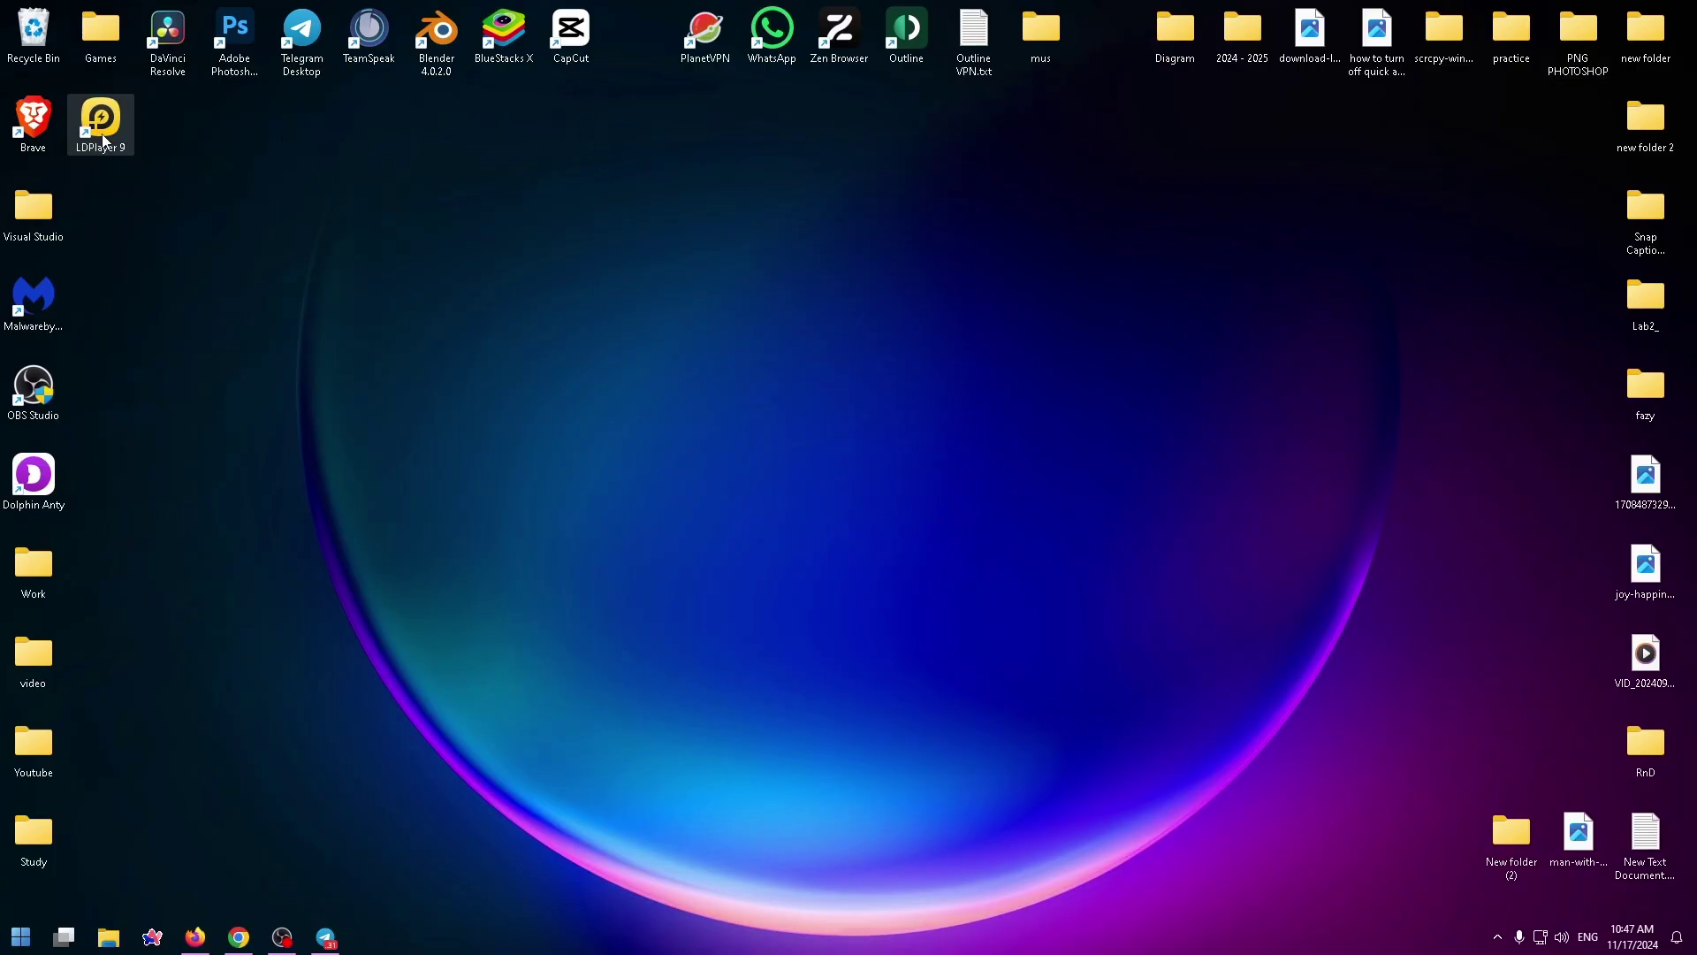
double_click(102, 129)
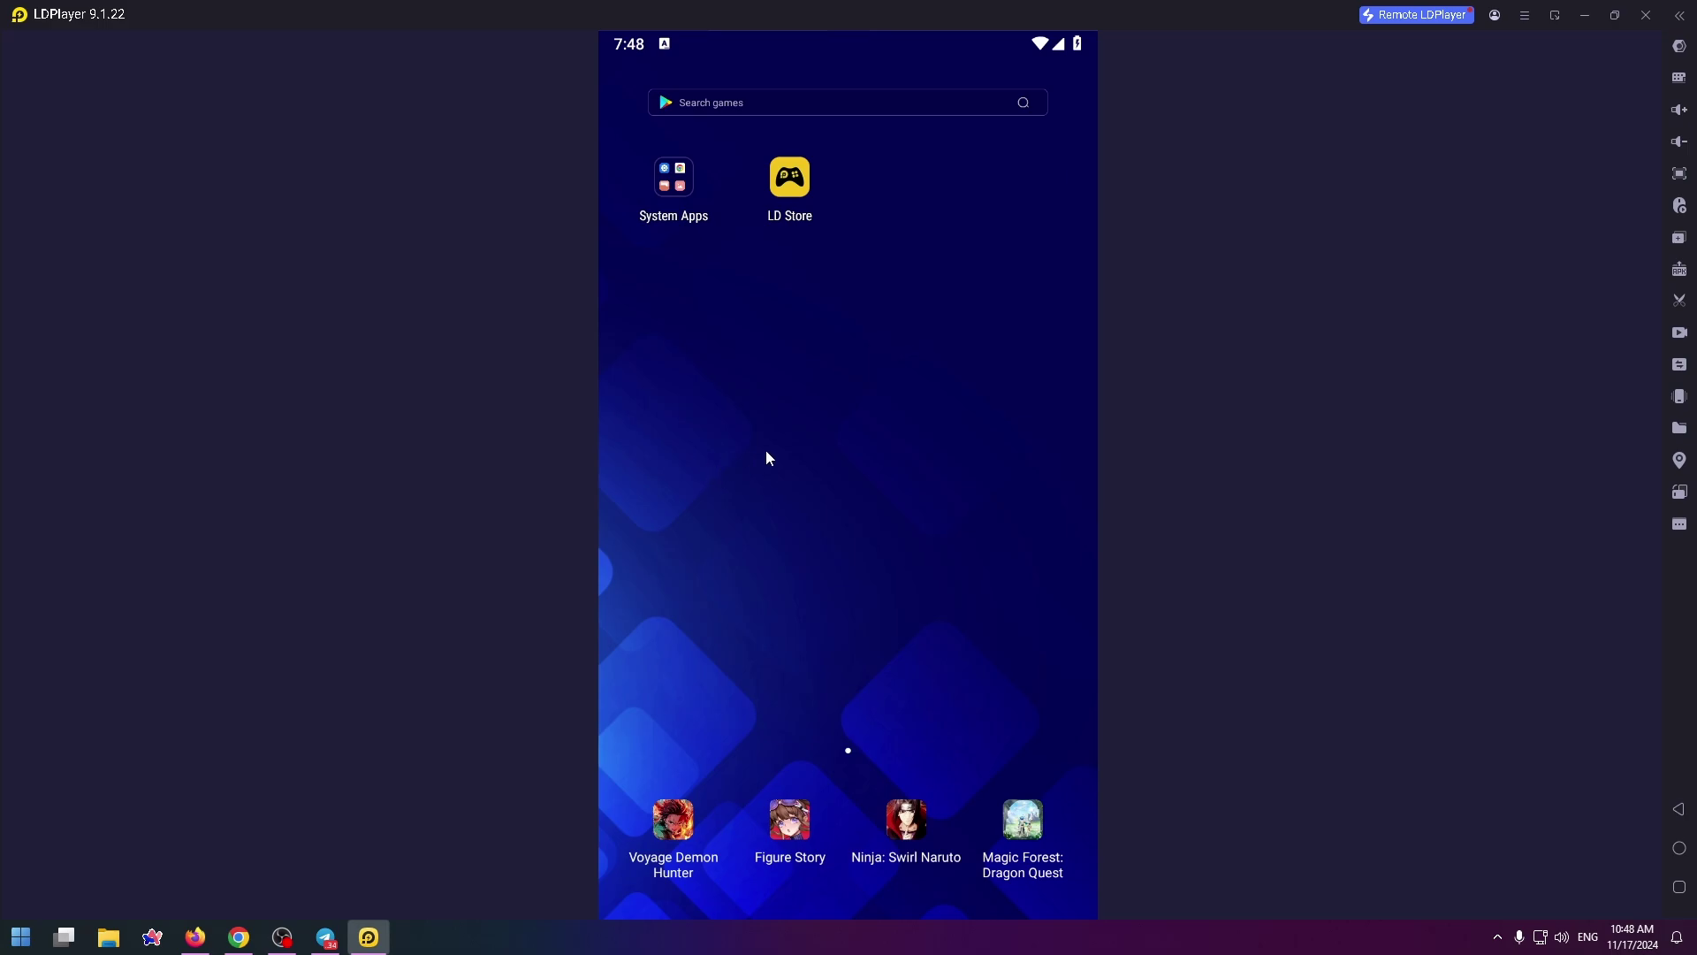
left_click(672, 187)
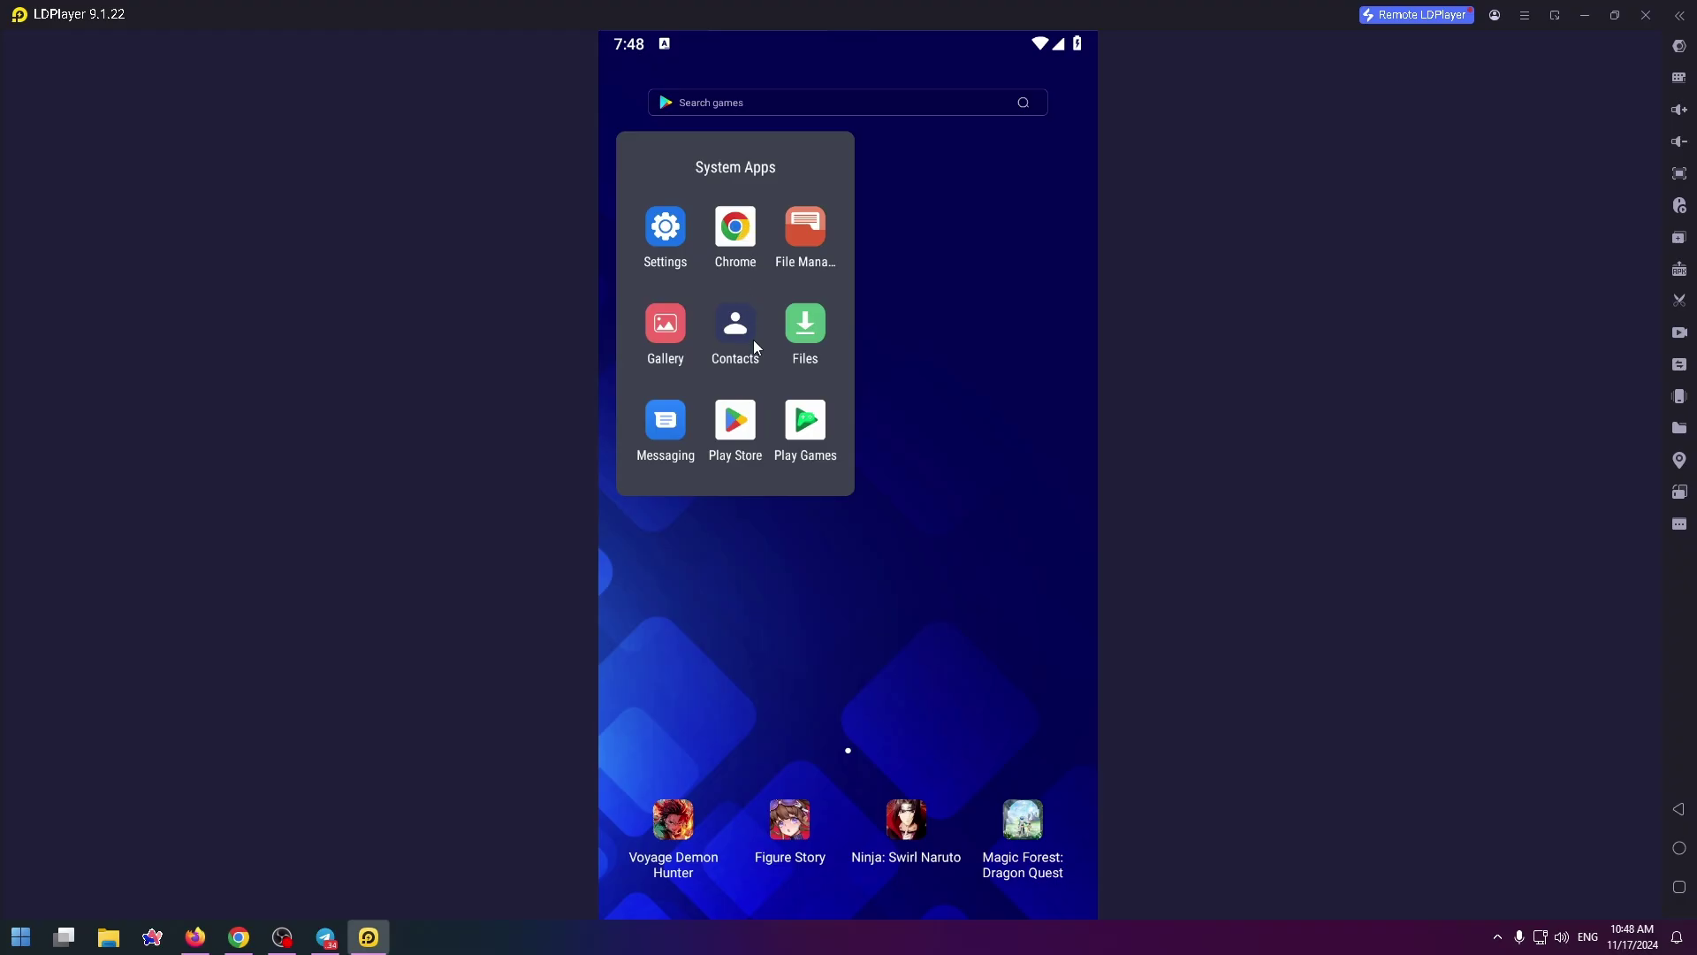
left_click(734, 417)
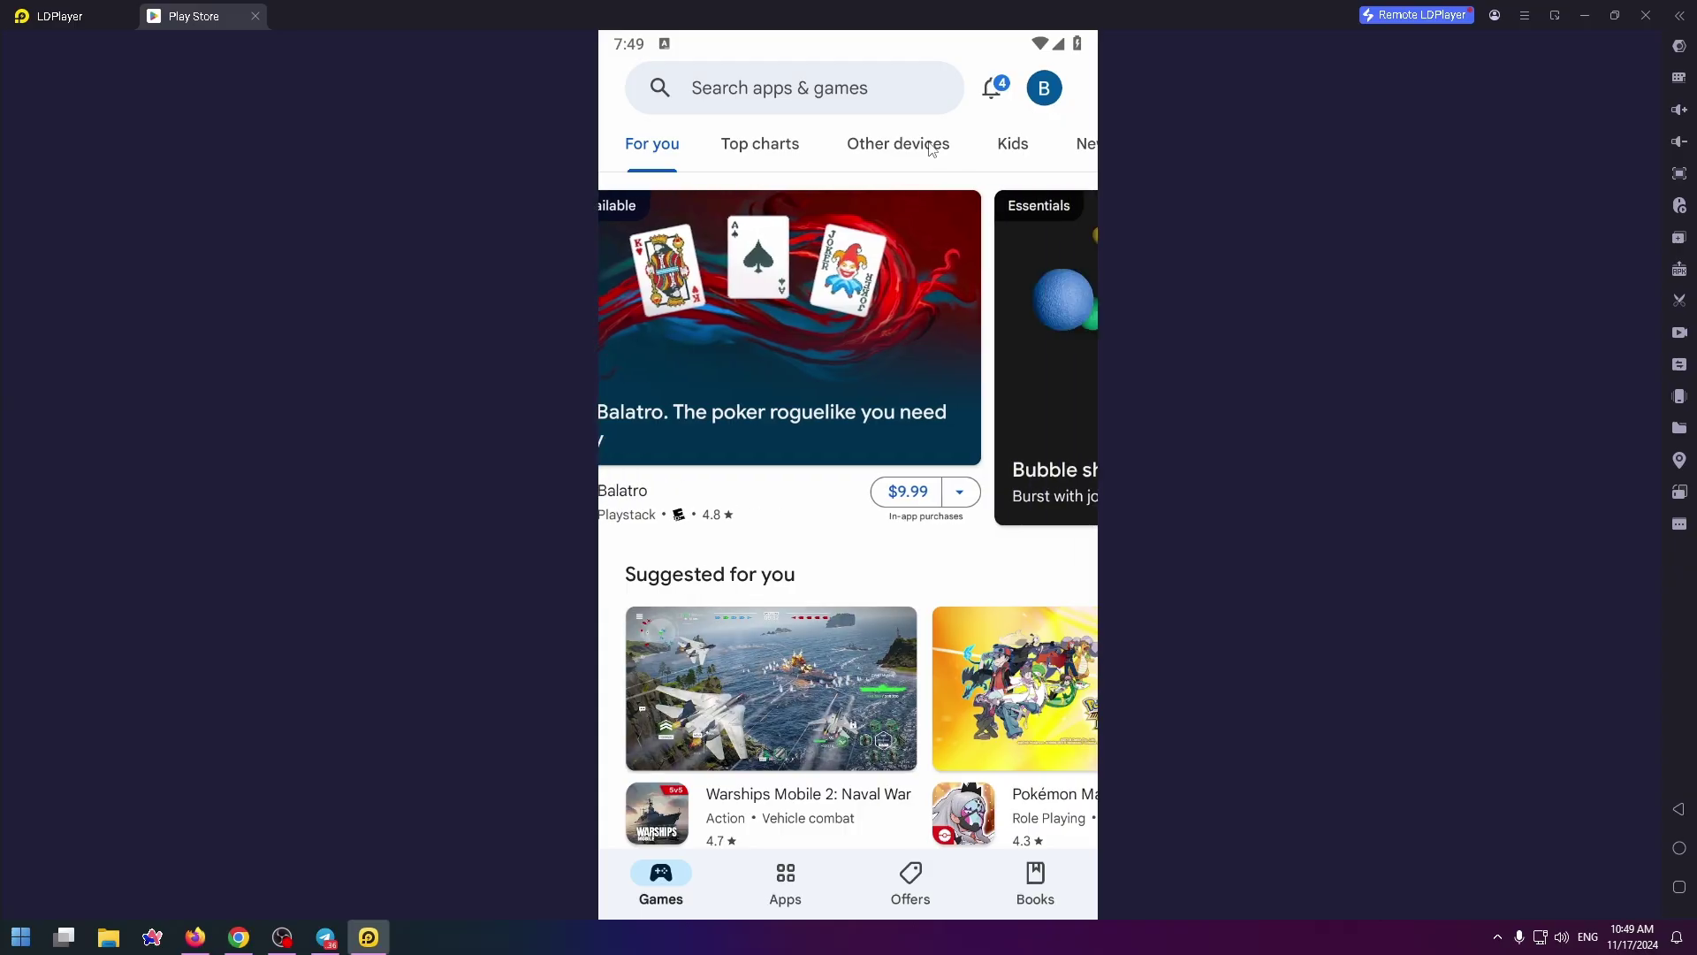
scroll(835, 413, "down", 2)
scroll(836, 412, "up", 2)
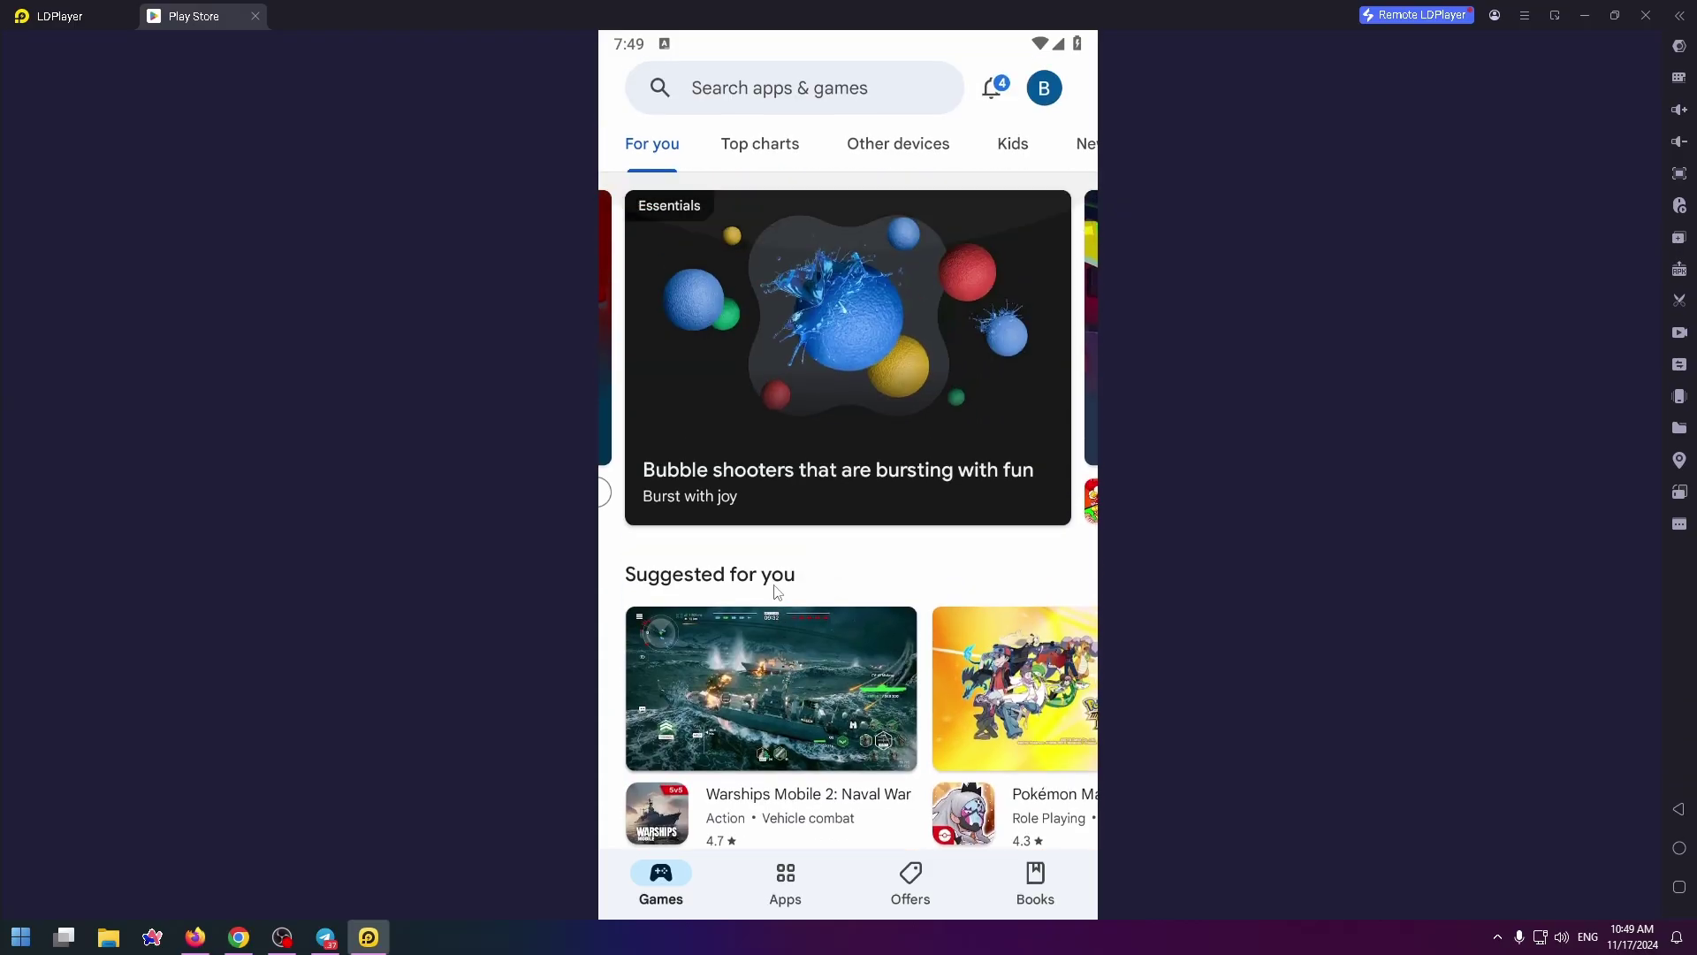
- Search the Play Store for 'tomorrow mmo nuclear quest' and open the game's details page
left_click(788, 88)
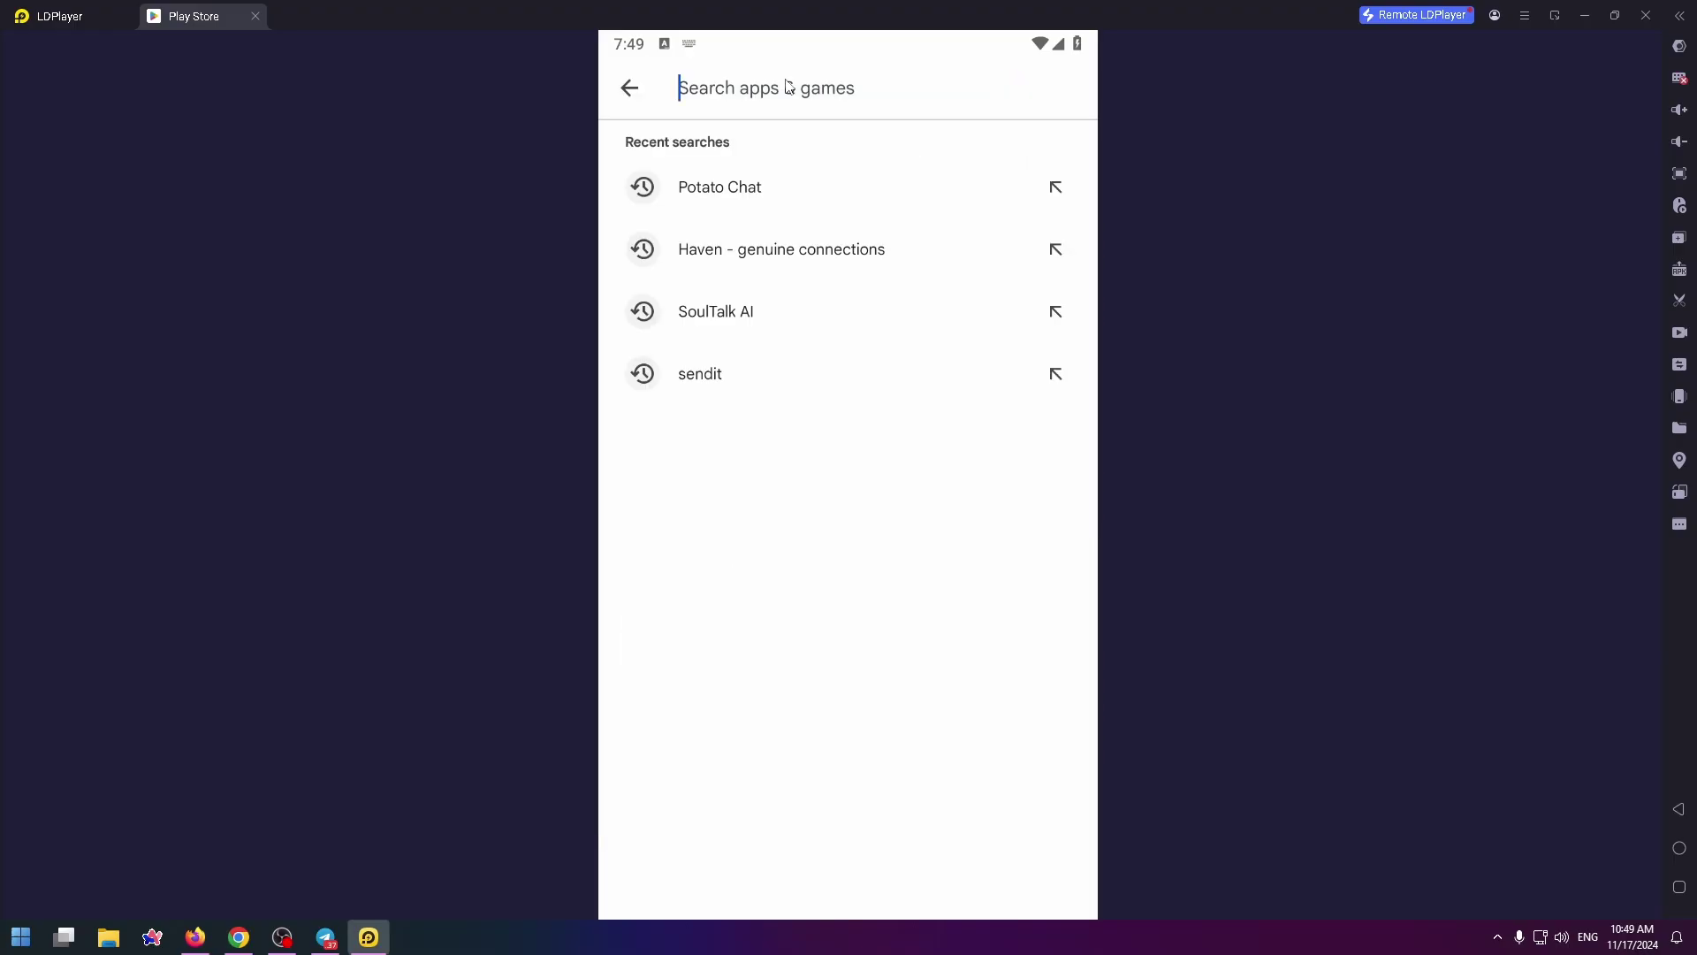
type("Tomorrow")
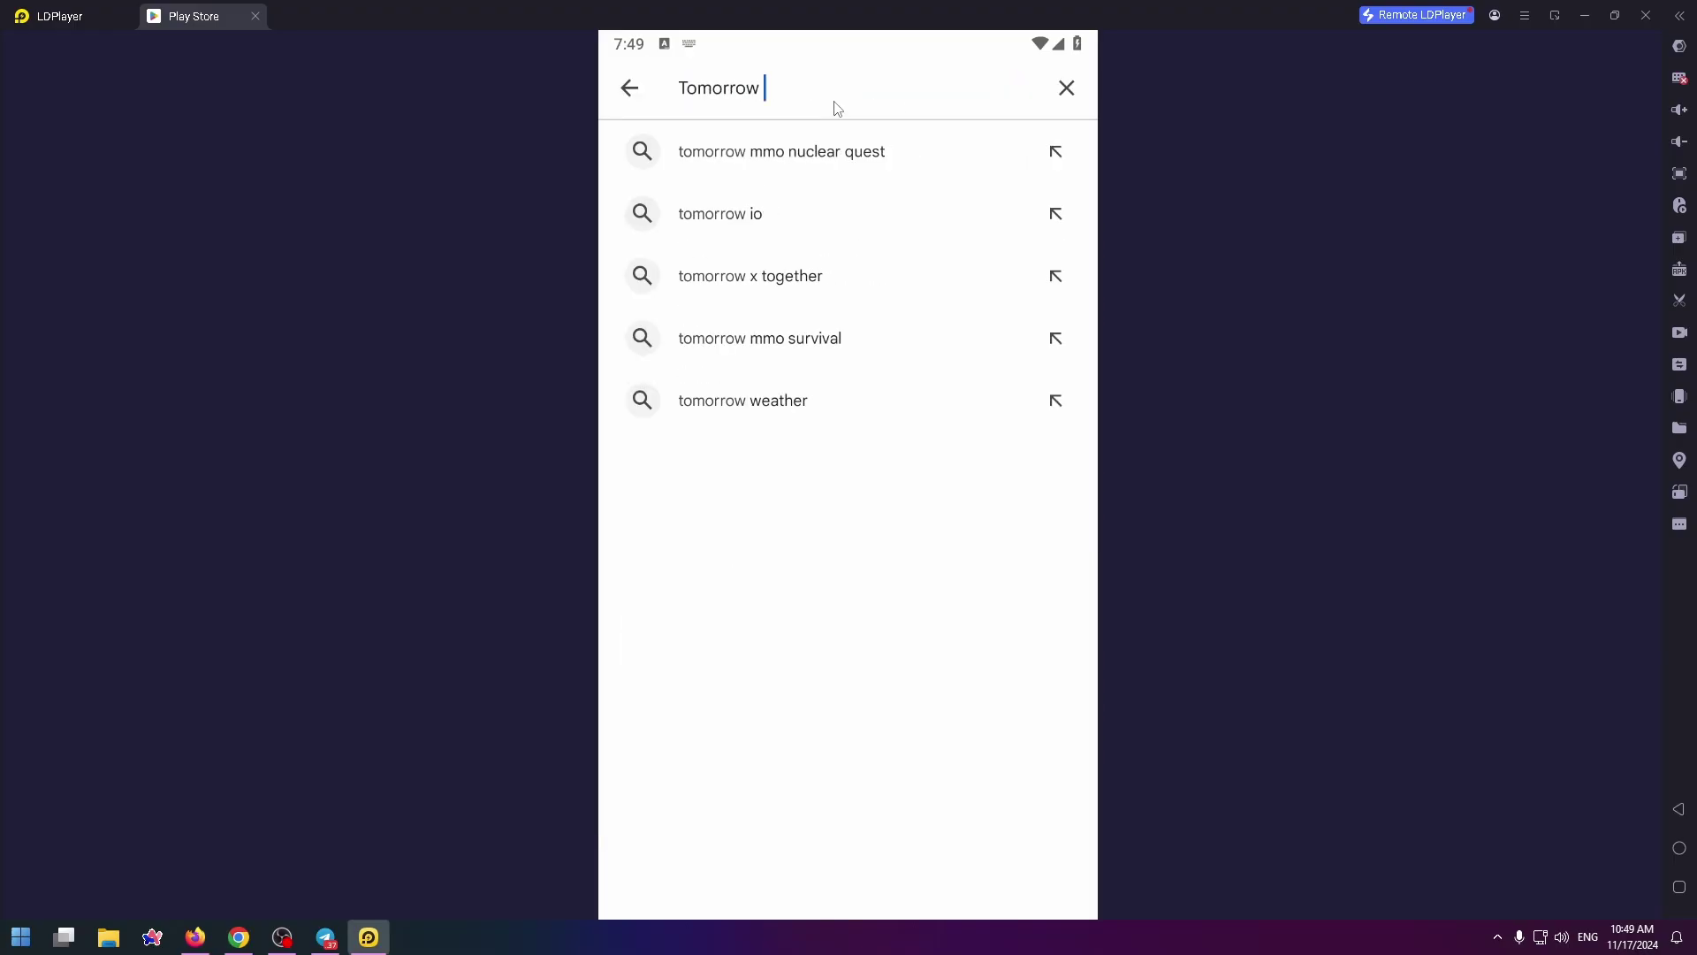
left_click(874, 160)
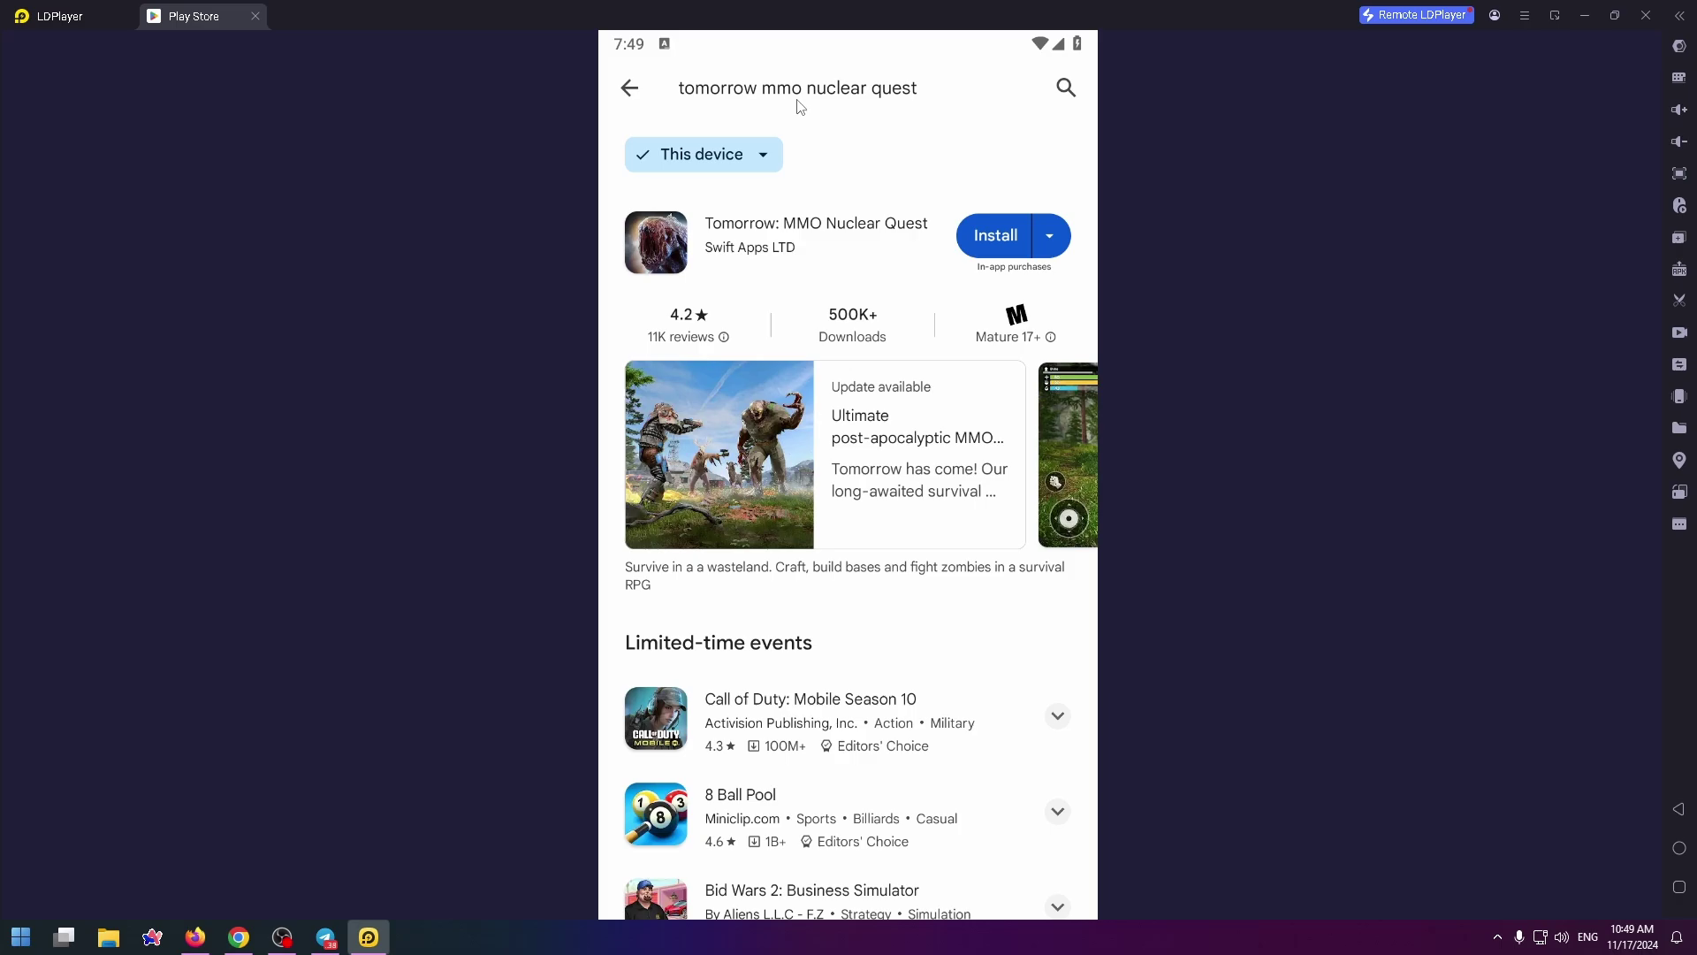
left_click(724, 250)
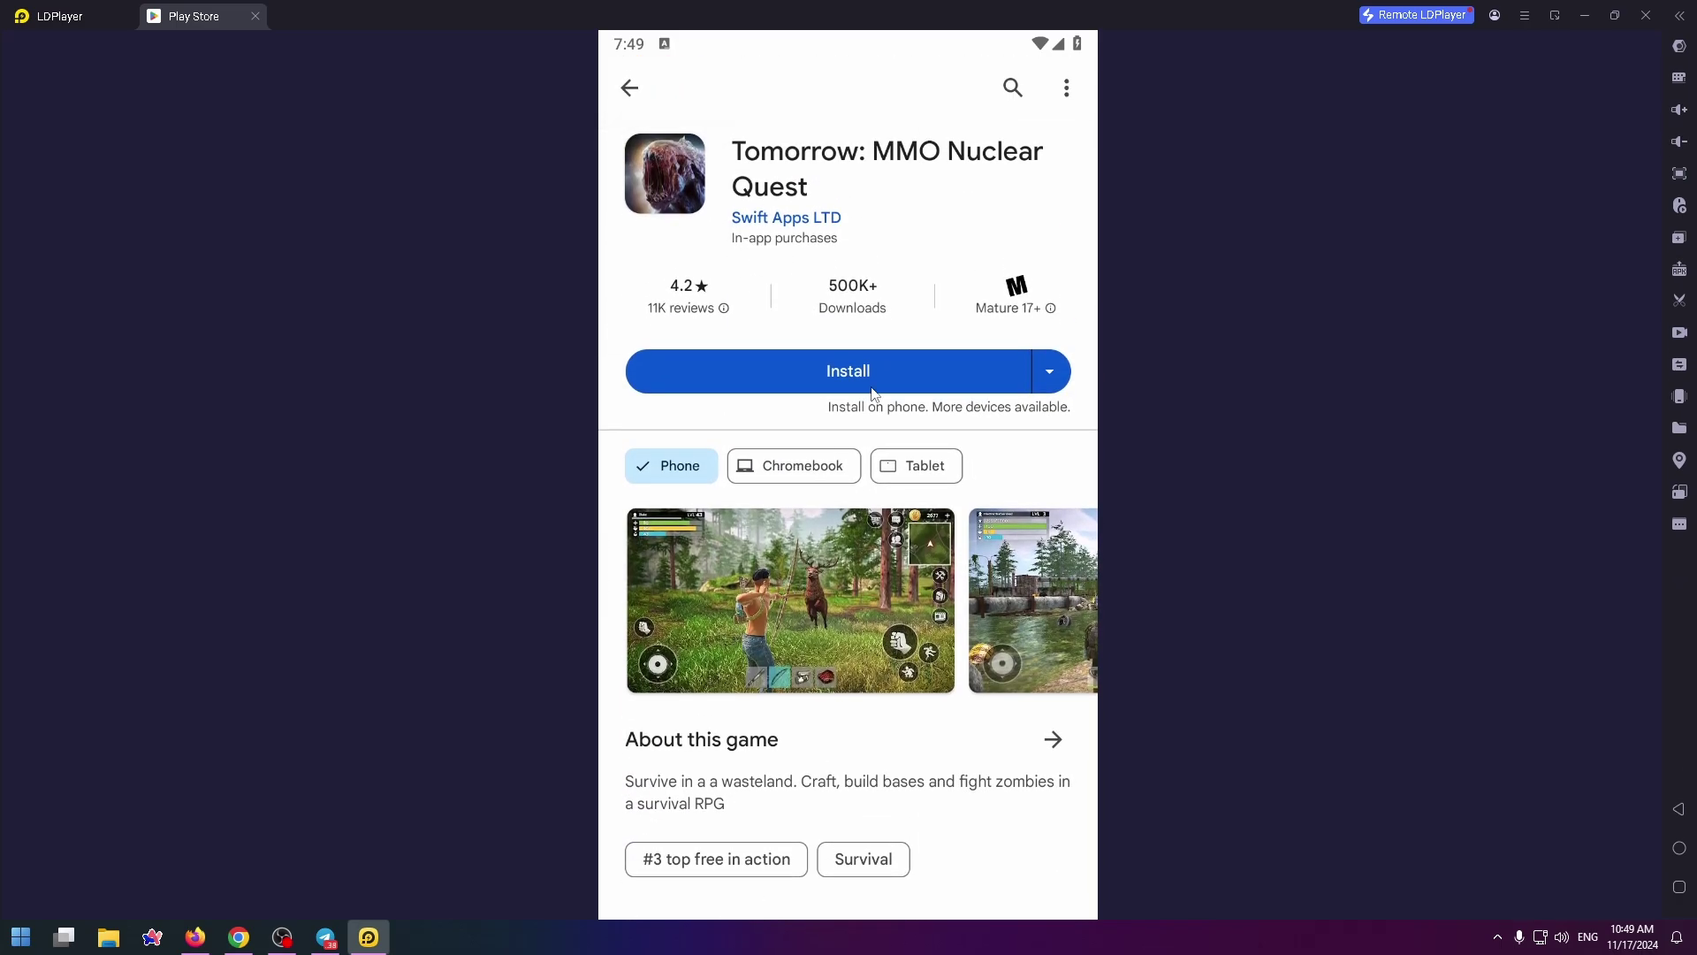
- Install the 124 MB Tomorrow: MMO Nuclear Quest download and launch the game
left_click(838, 376)
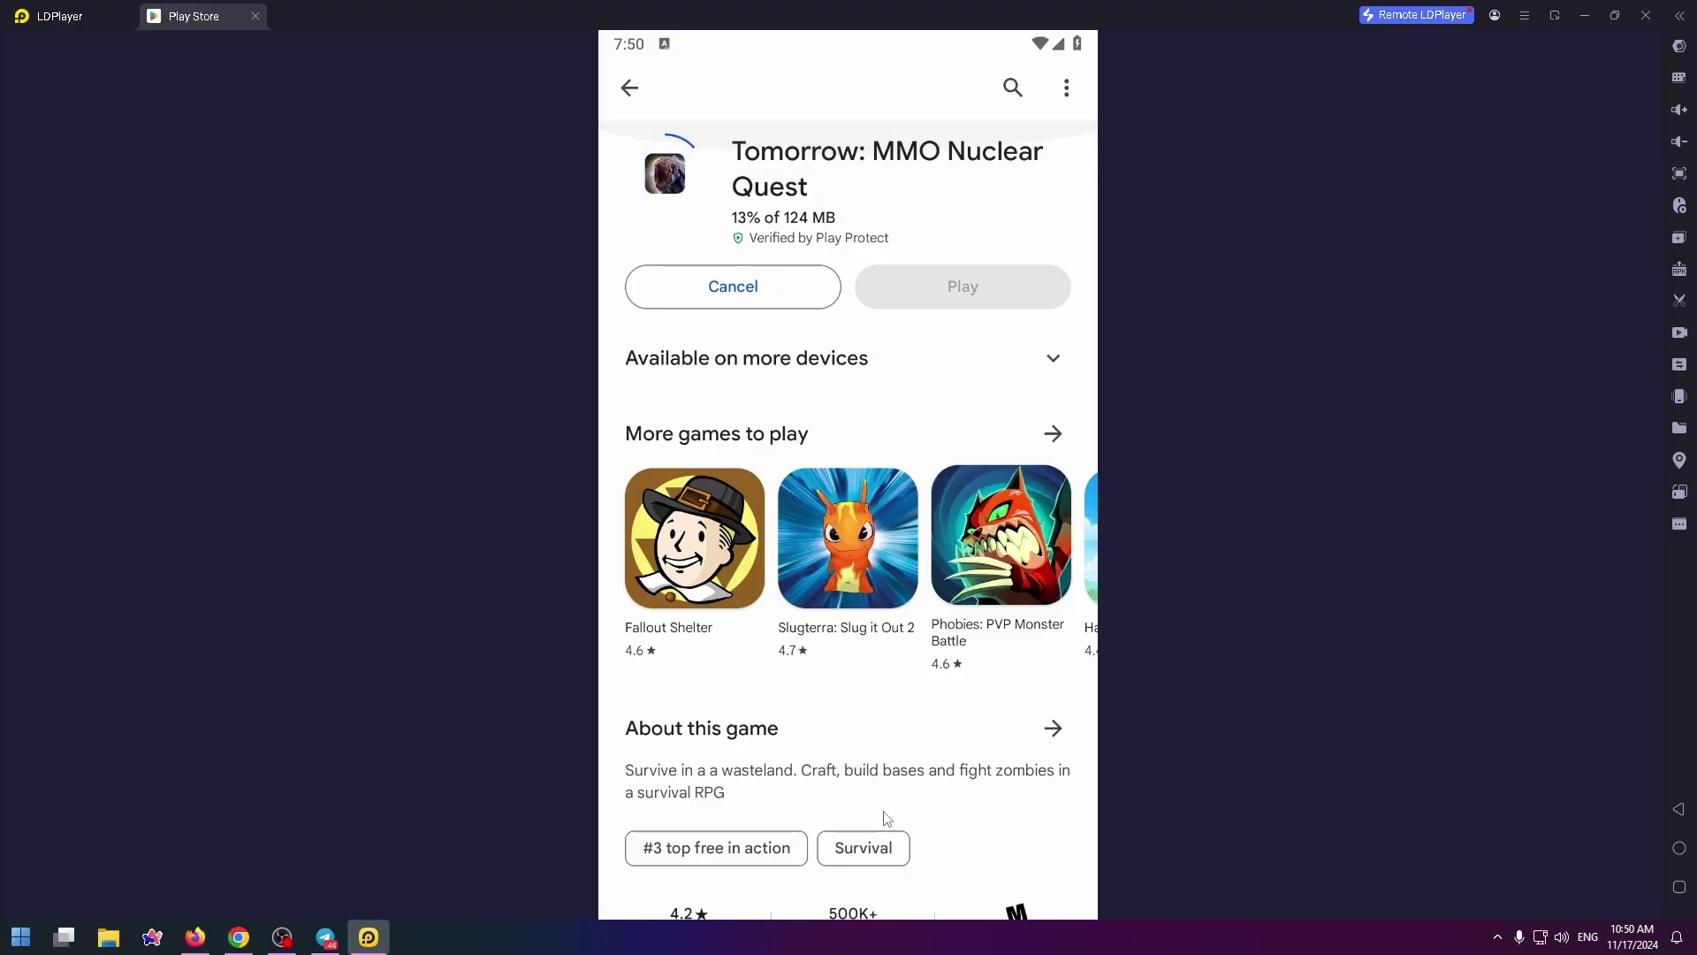
mouse_move(883, 814)
left_mouse_down()
mouse_move(884, 439)
mouse_move(857, 326)
left_mouse_up()
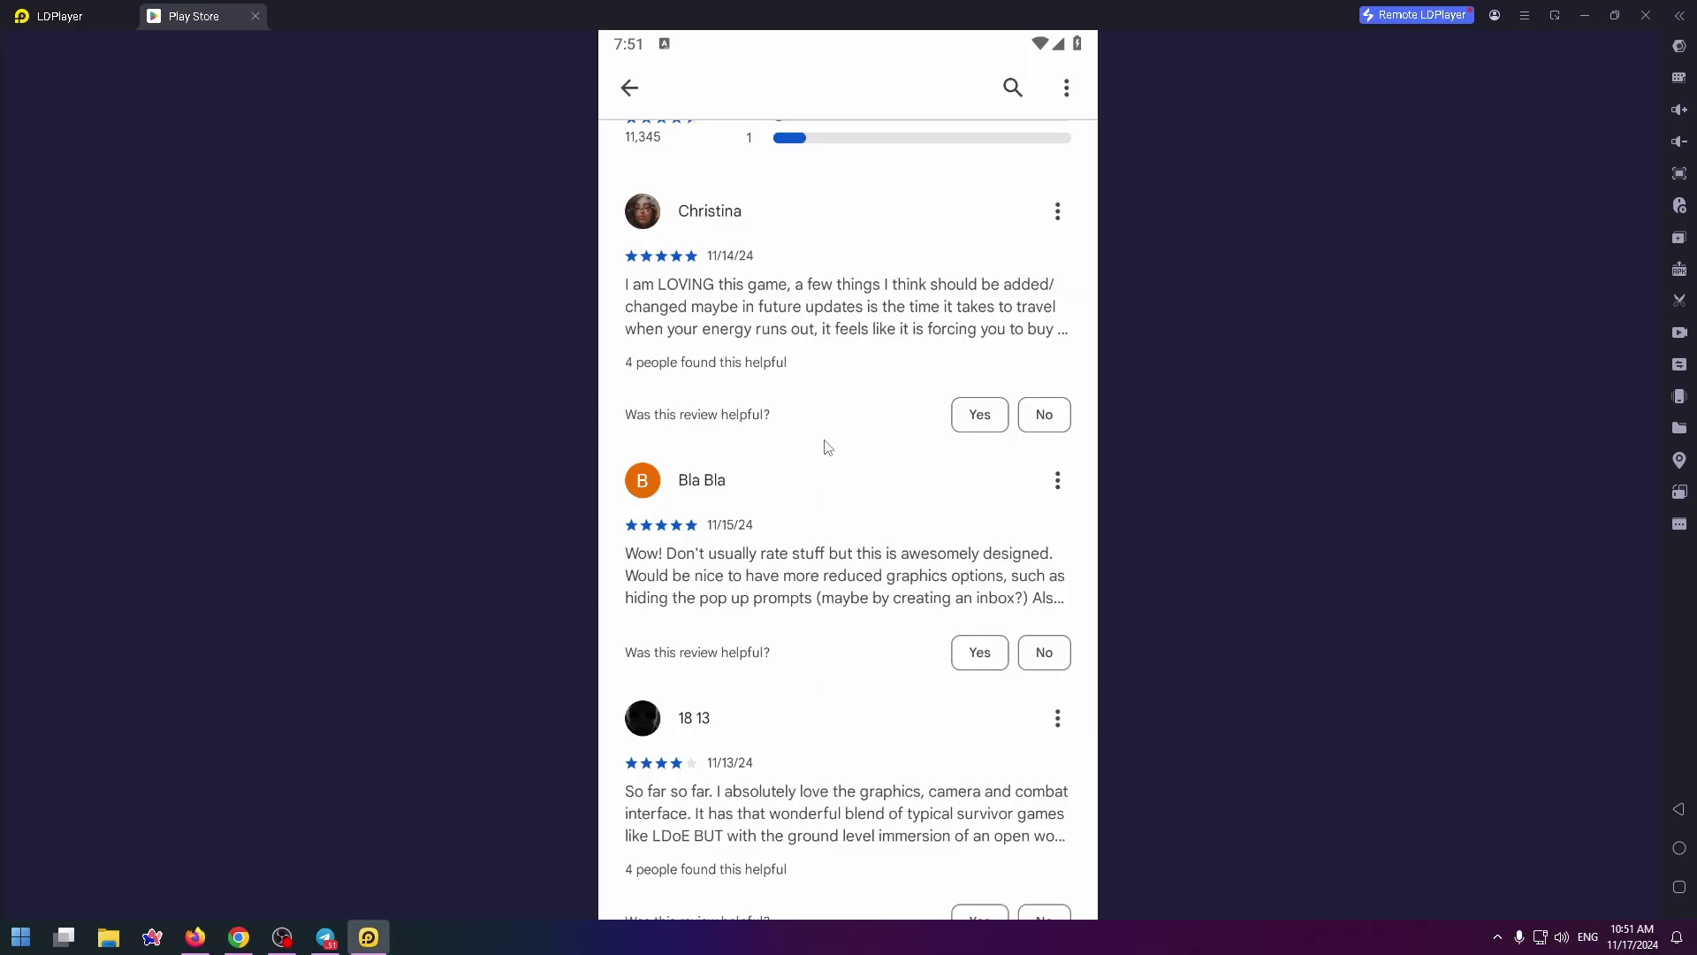
left_click_drag(823, 446, 762, 646)
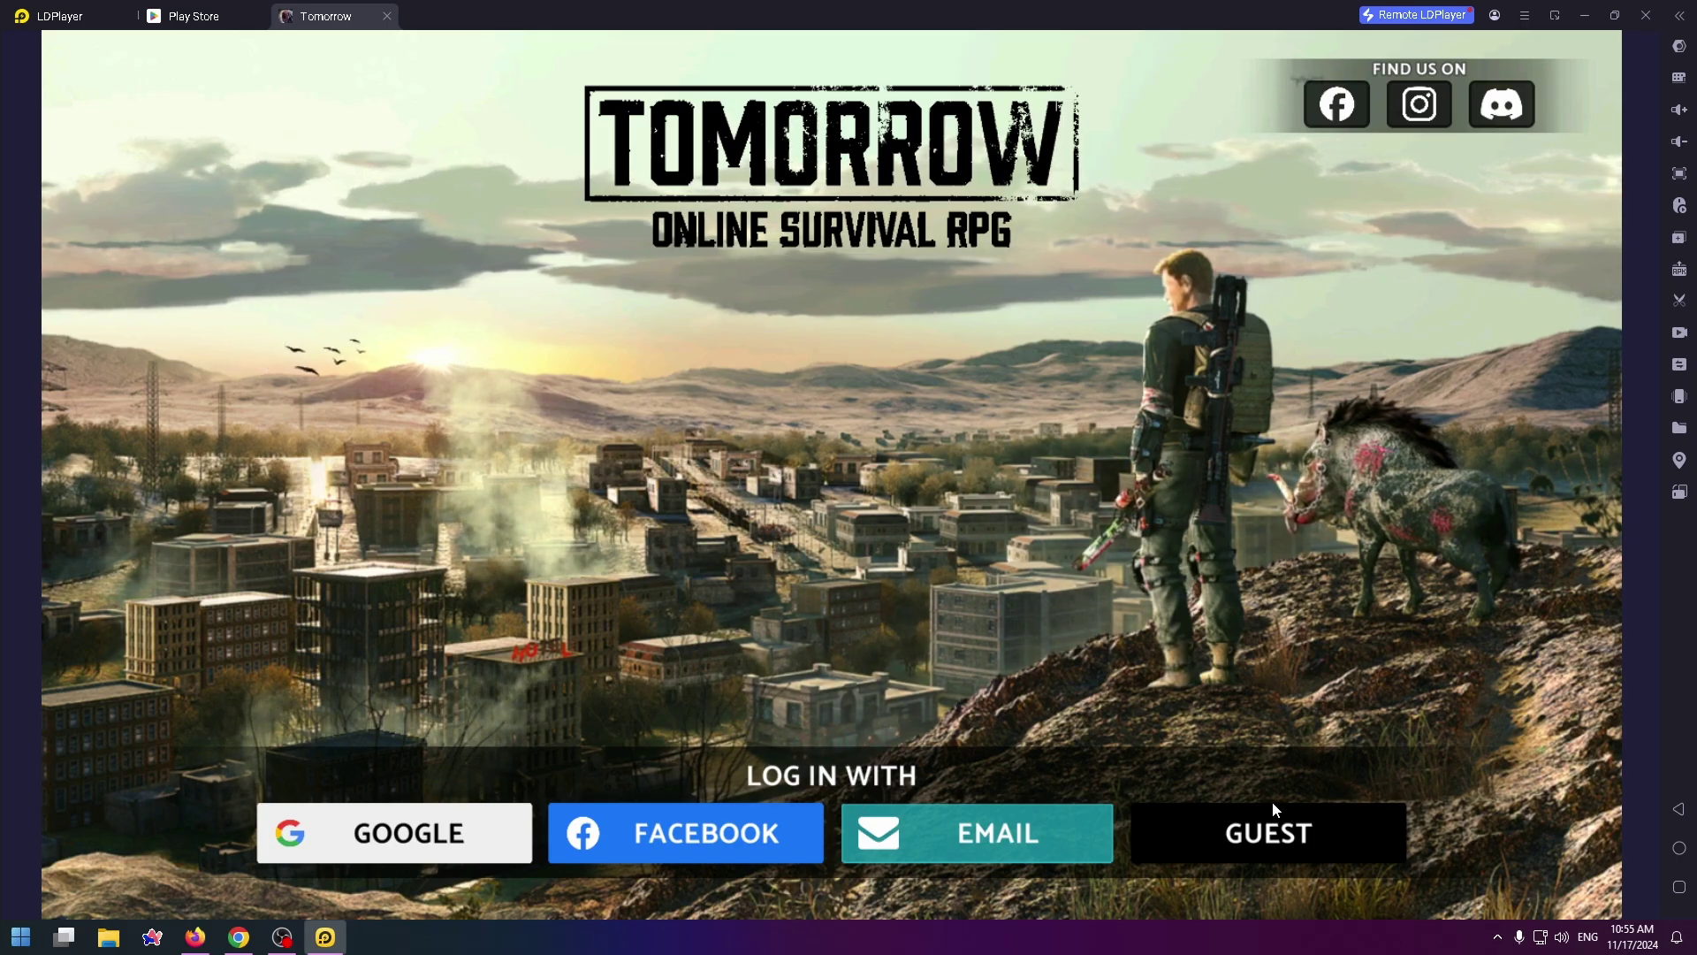
- Log in as GUEST and walk the character up to a tree
left_click(1253, 830)
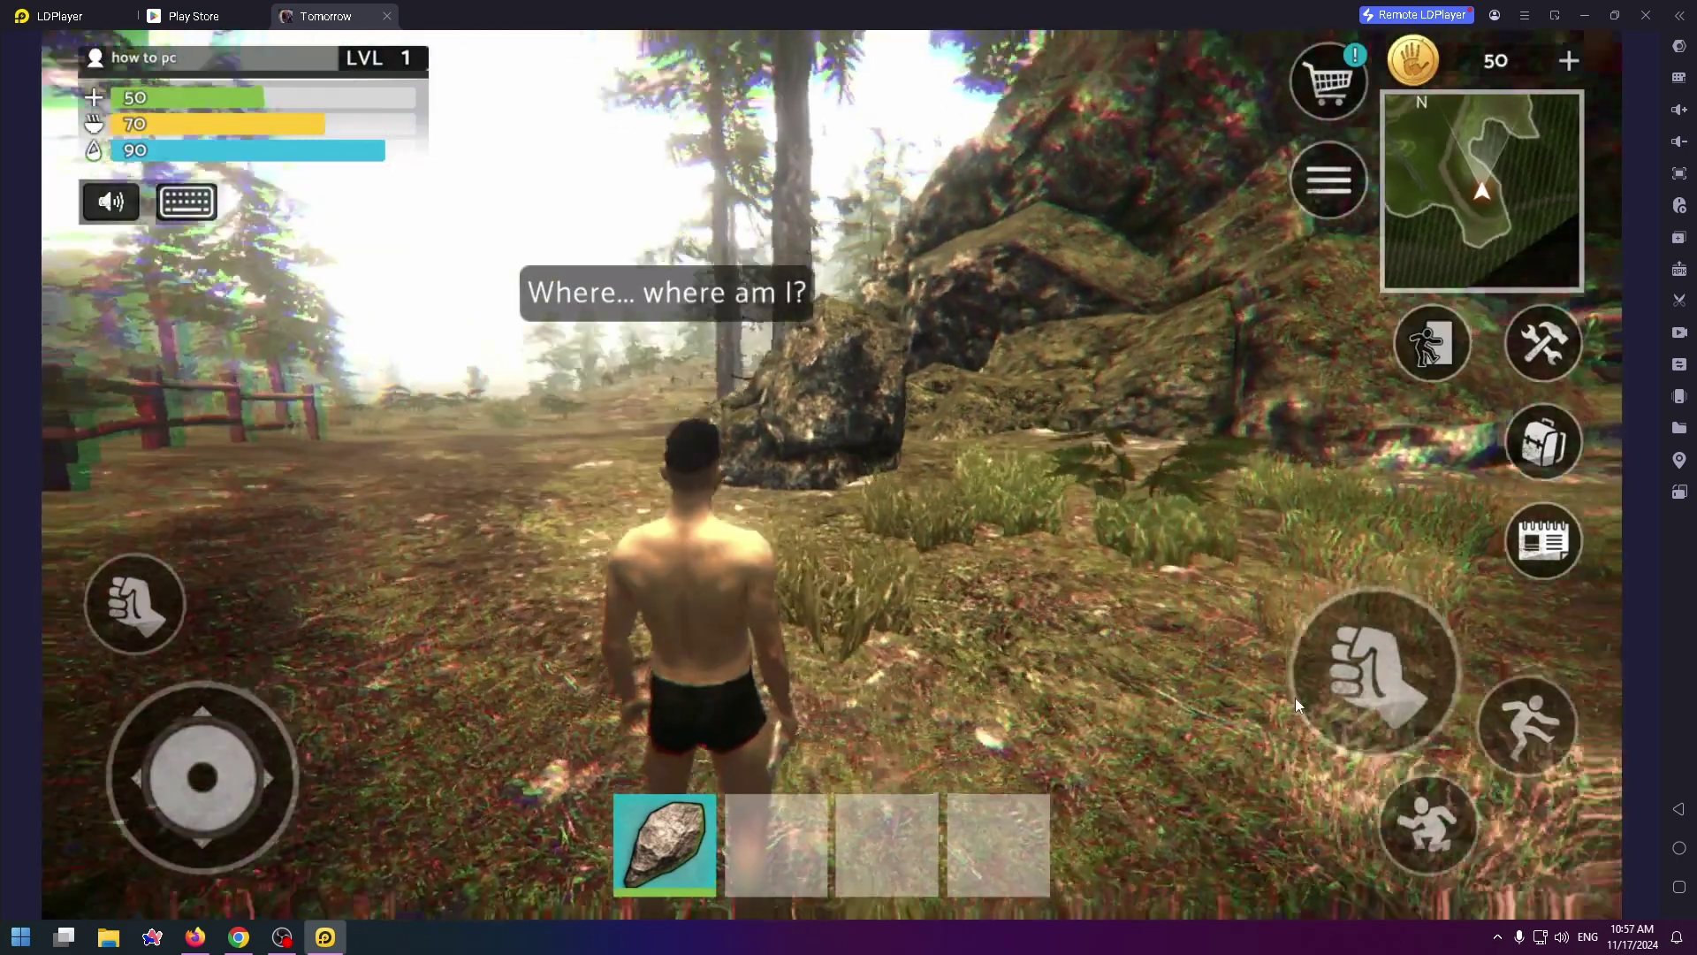
mouse_move(1296, 698)
left_mouse_down()
mouse_move(780, 640)
mouse_move(591, 652)
mouse_move(964, 684)
mouse_move(1136, 672)
left_mouse_up()
key("w")
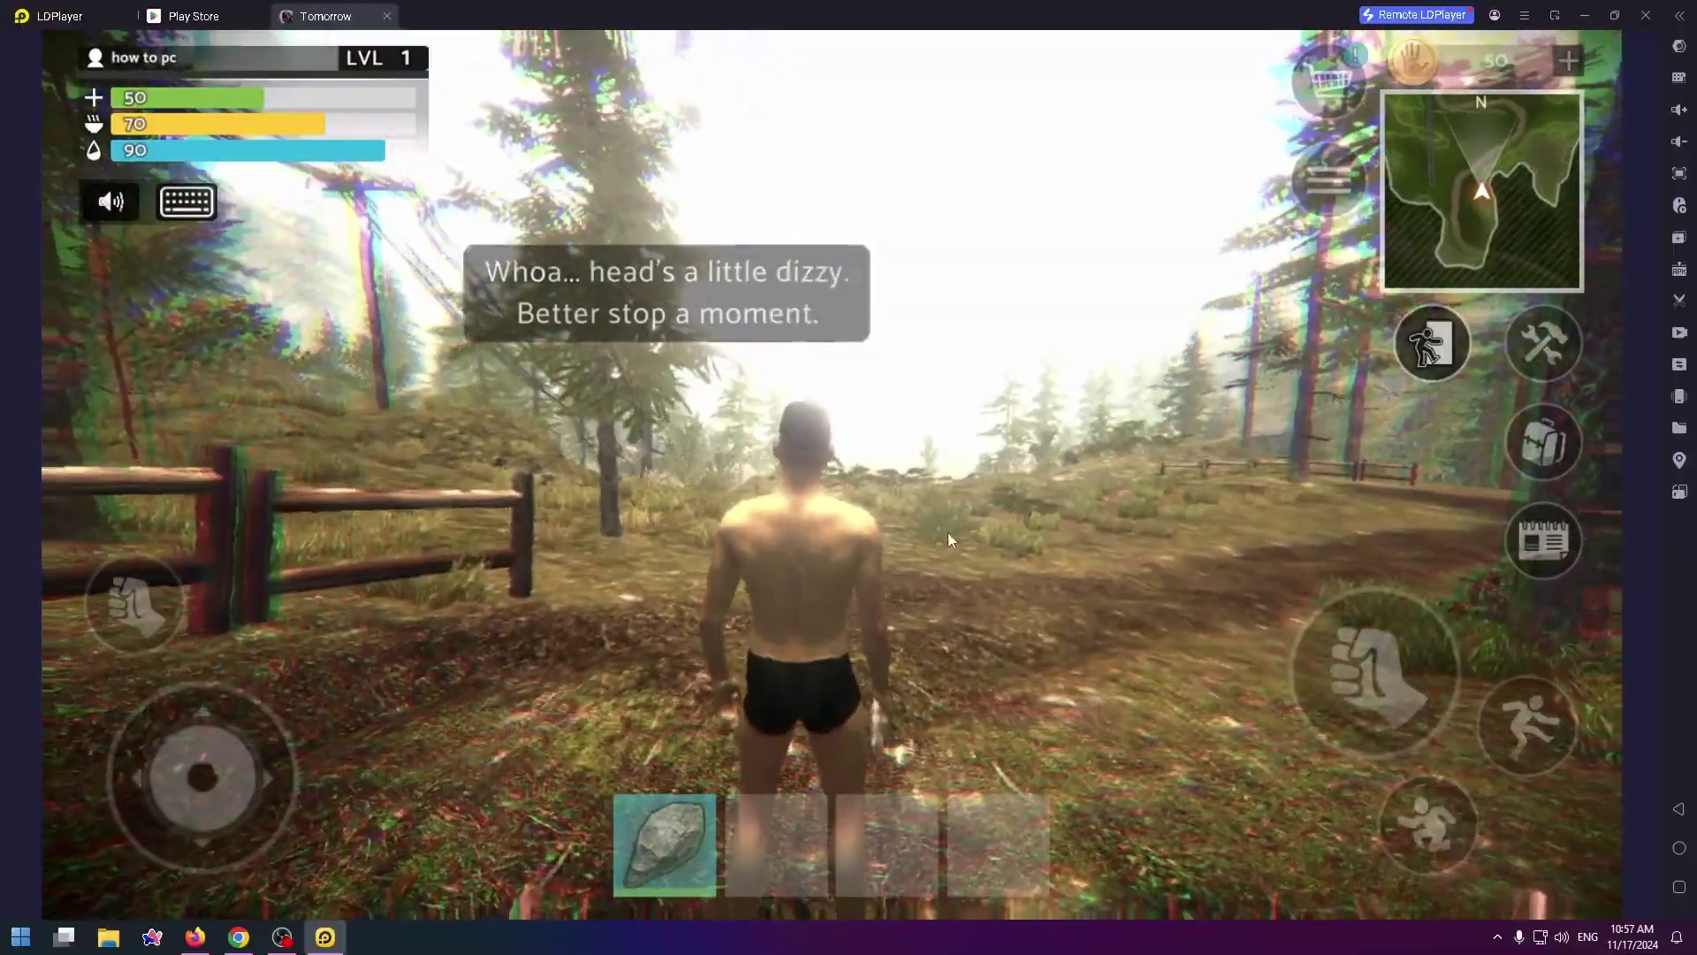
left_click_drag(949, 532, 1247, 561)
key("w")
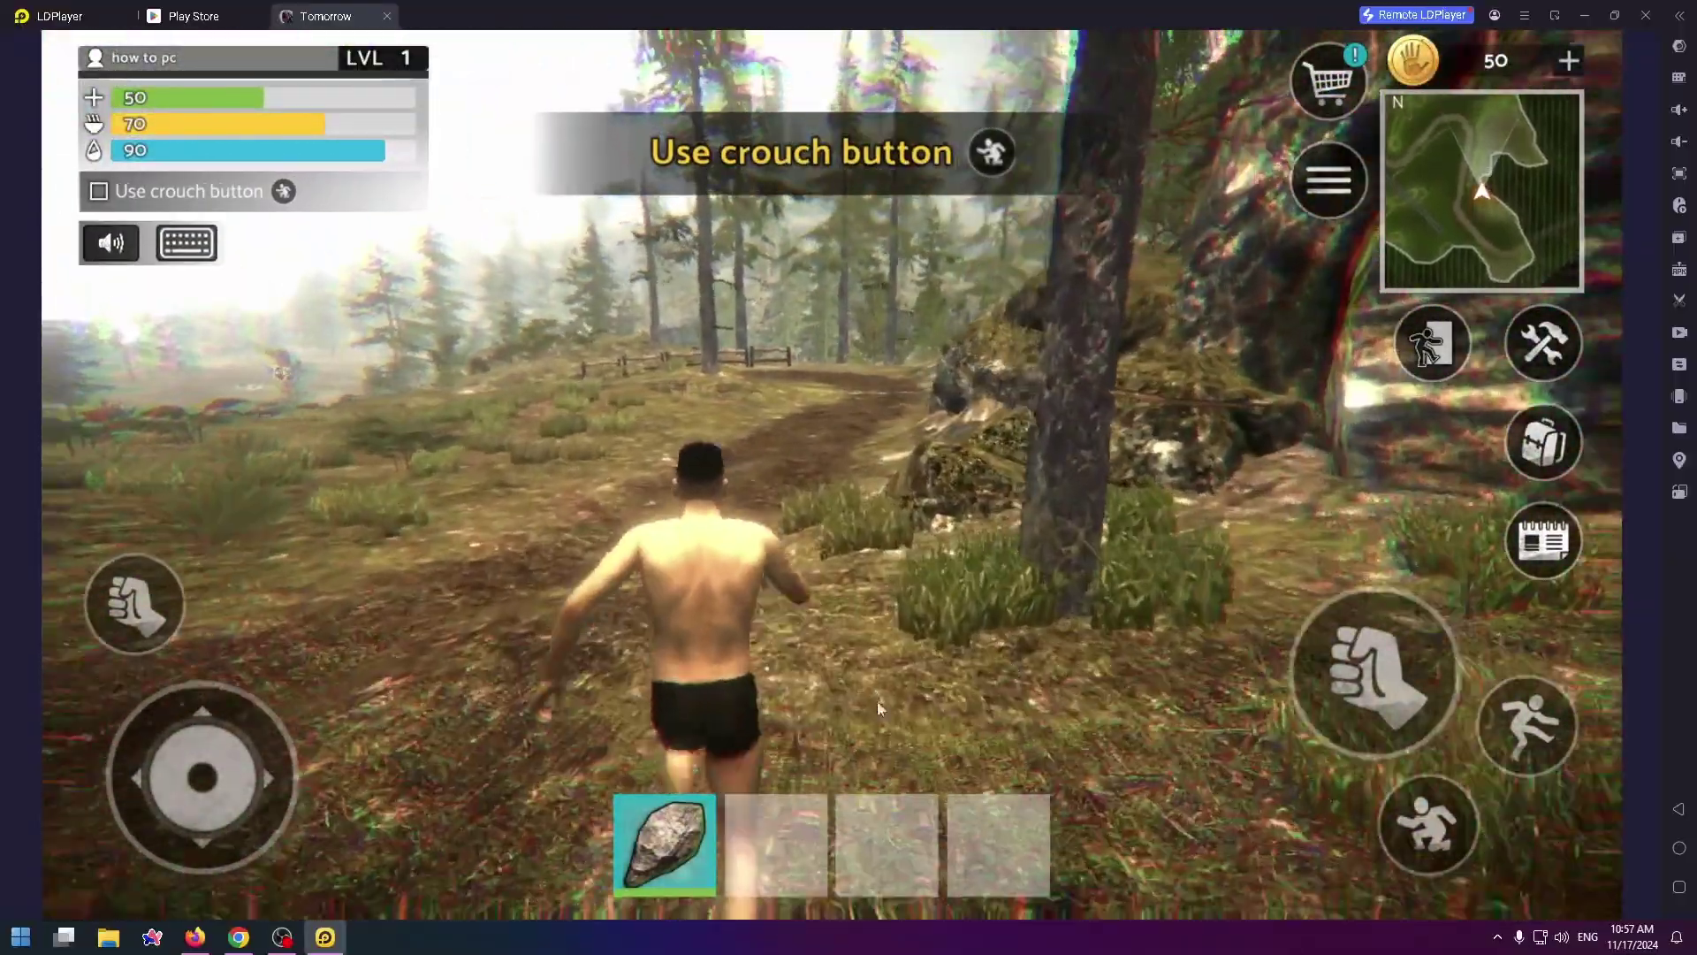
key("w")
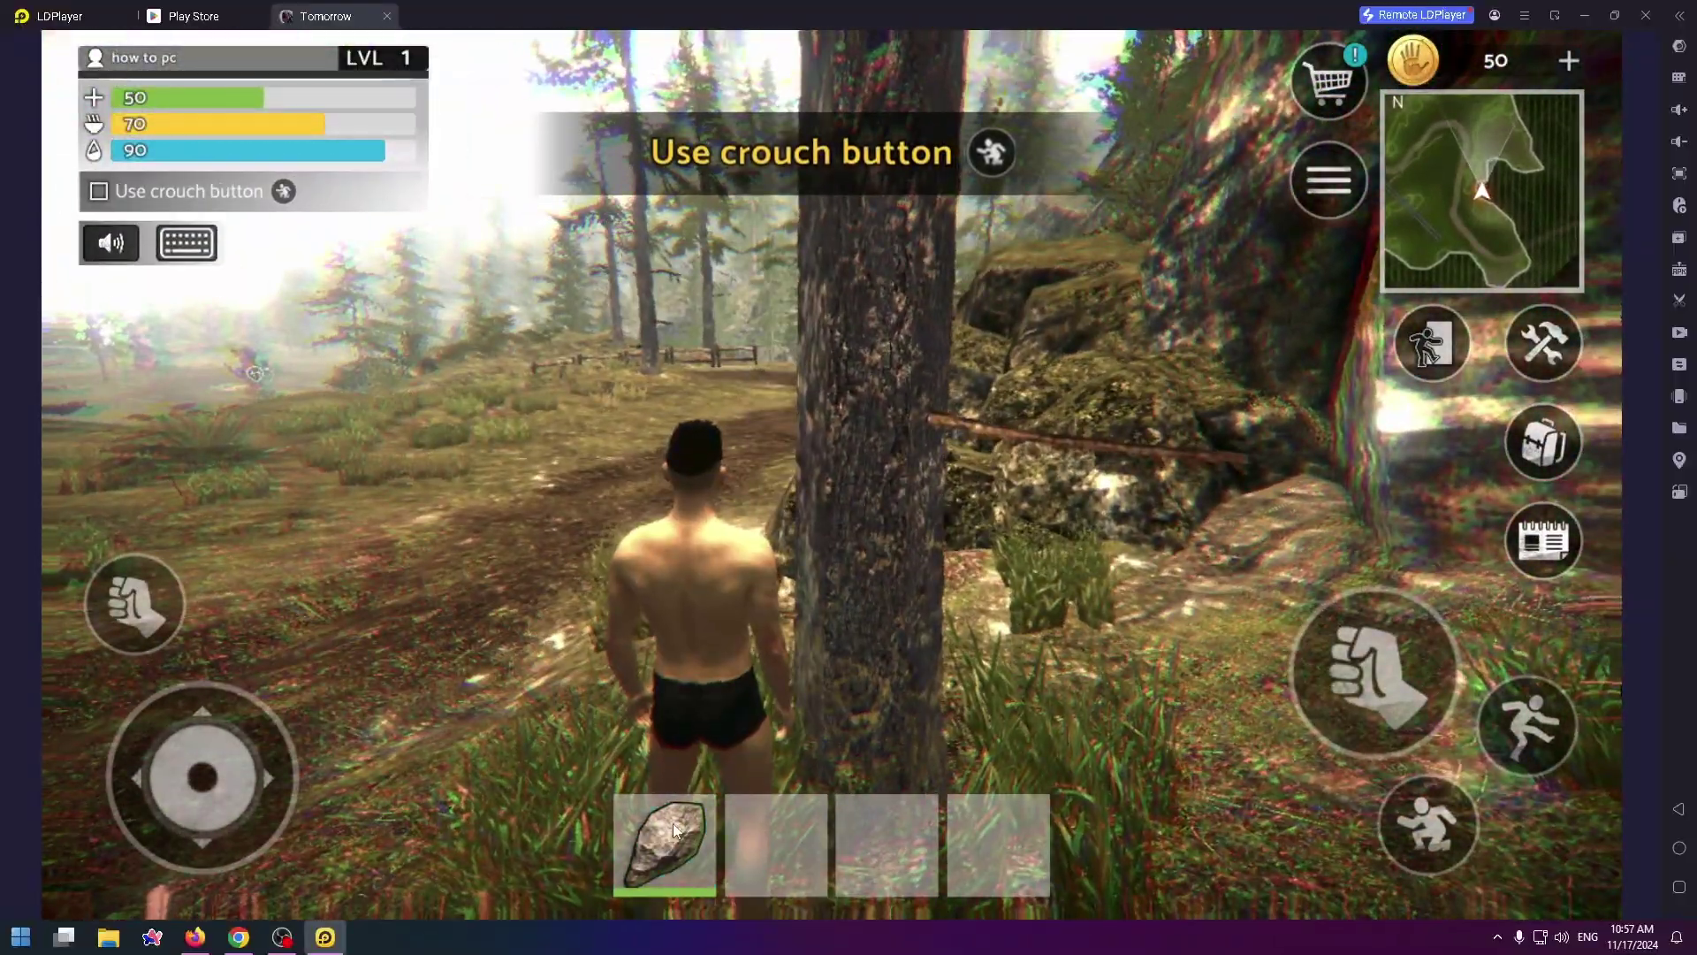
- Chop the tree down with the stone, collecting 10 wood
left_click(673, 823)
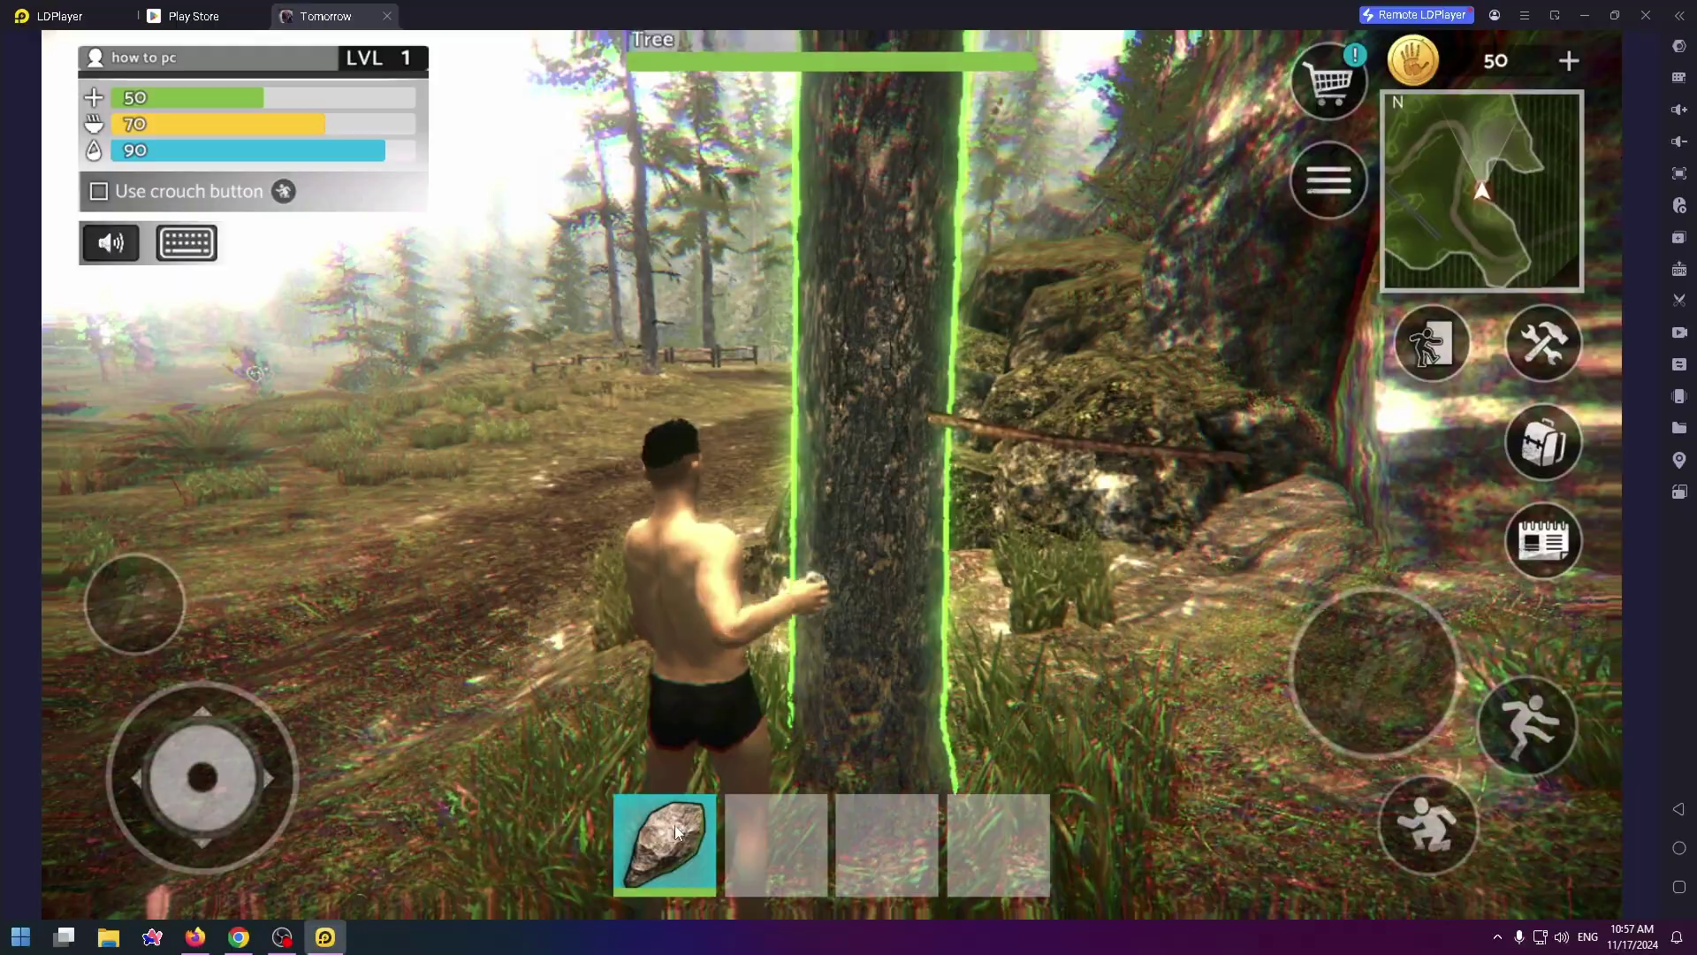
left_click(1409, 677)
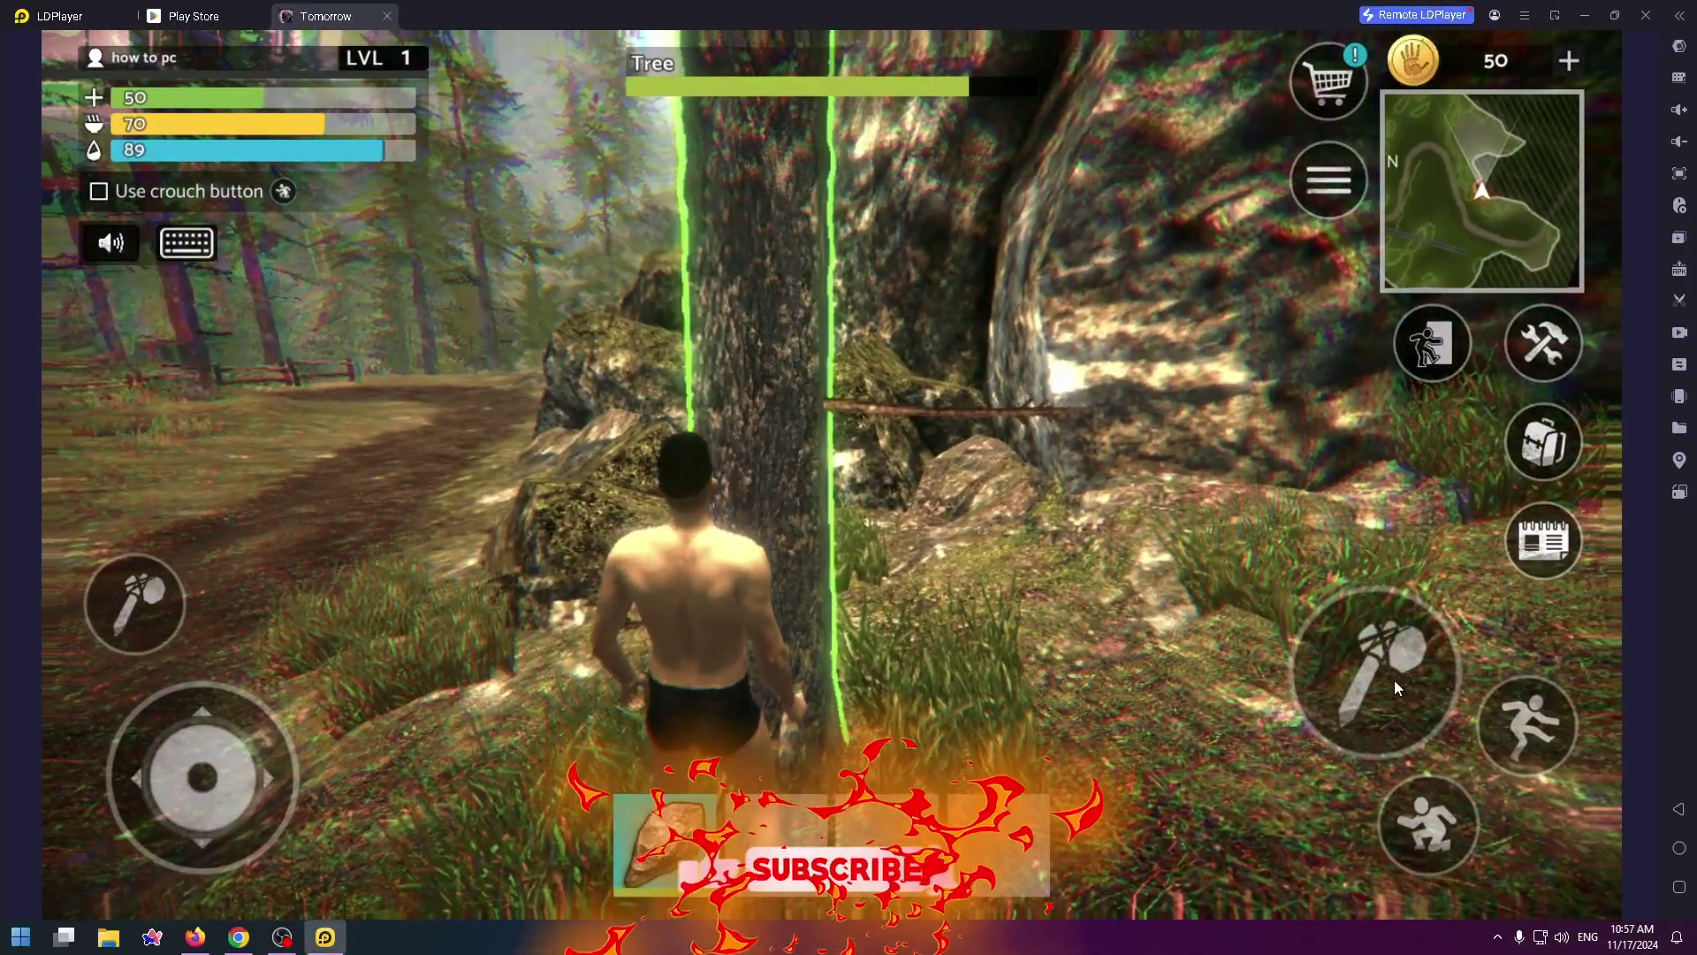
left_click(1367, 674)
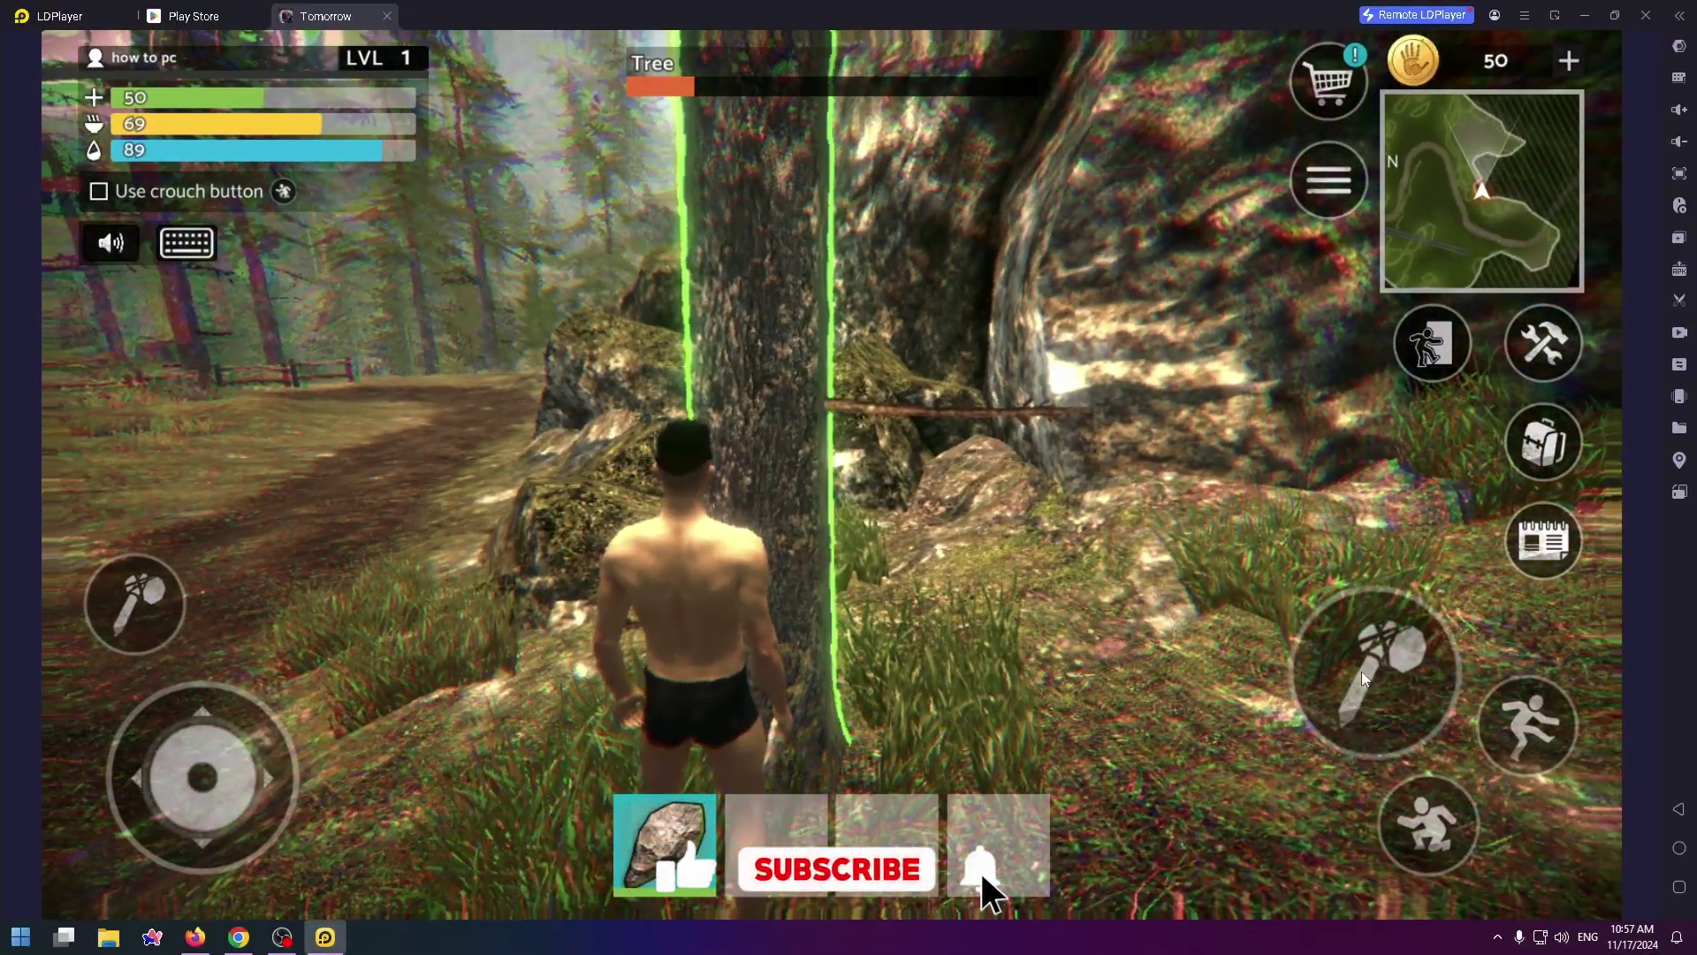
left_click(1361, 670)
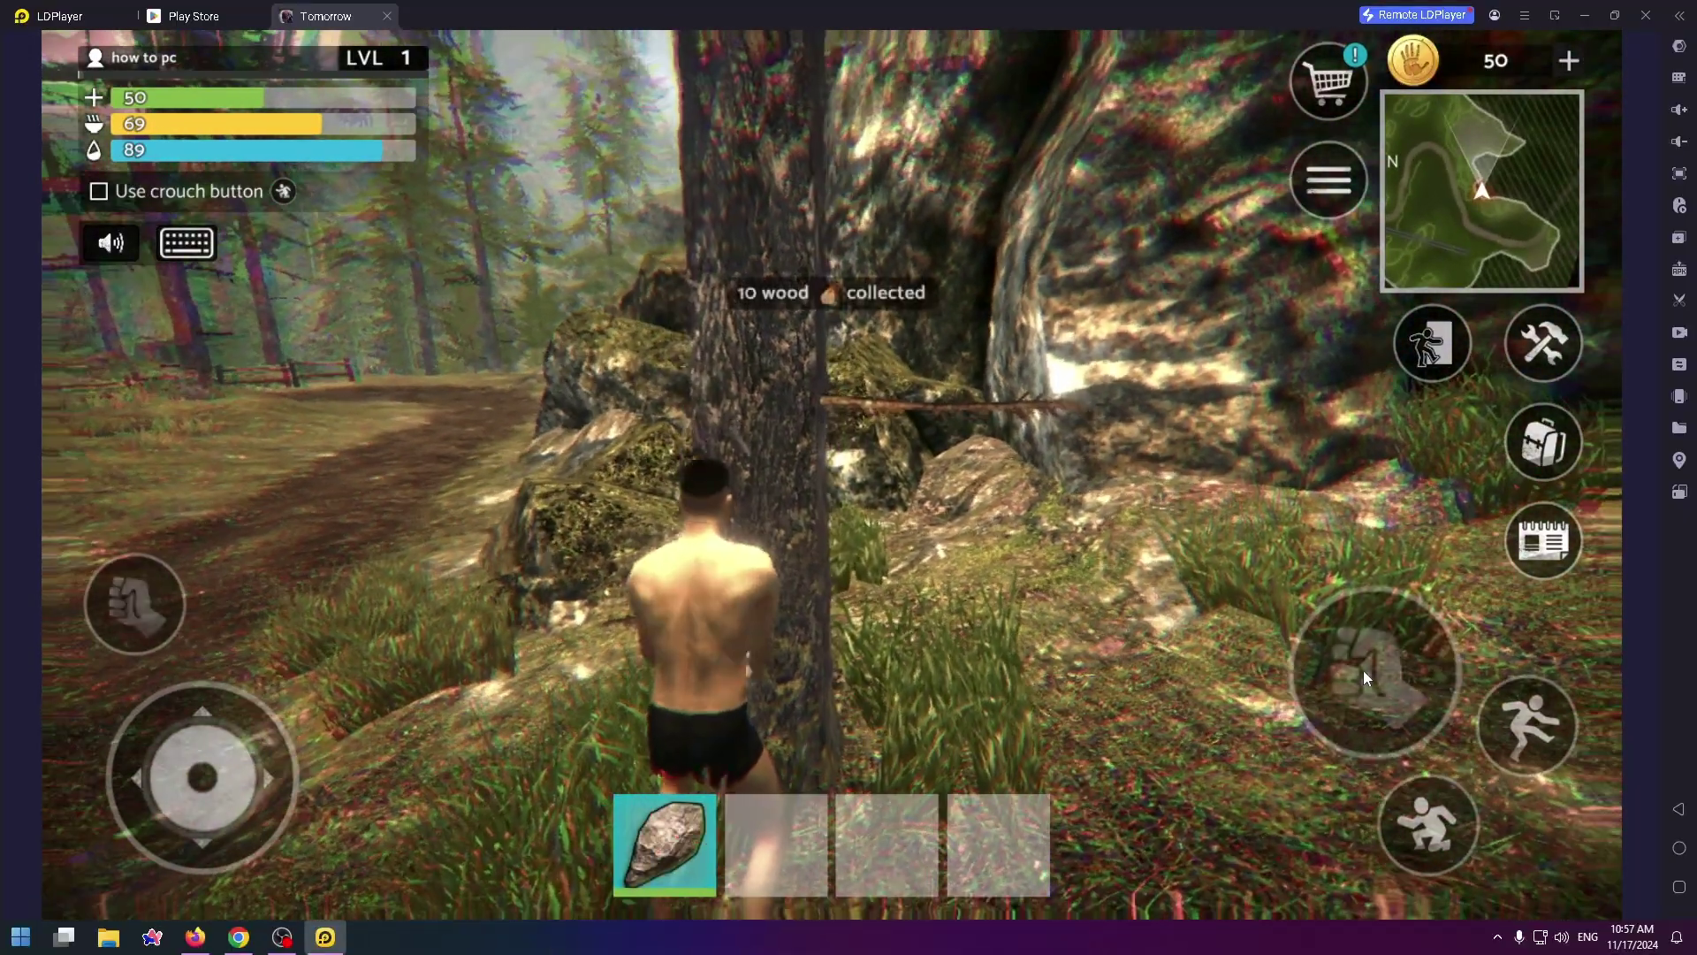